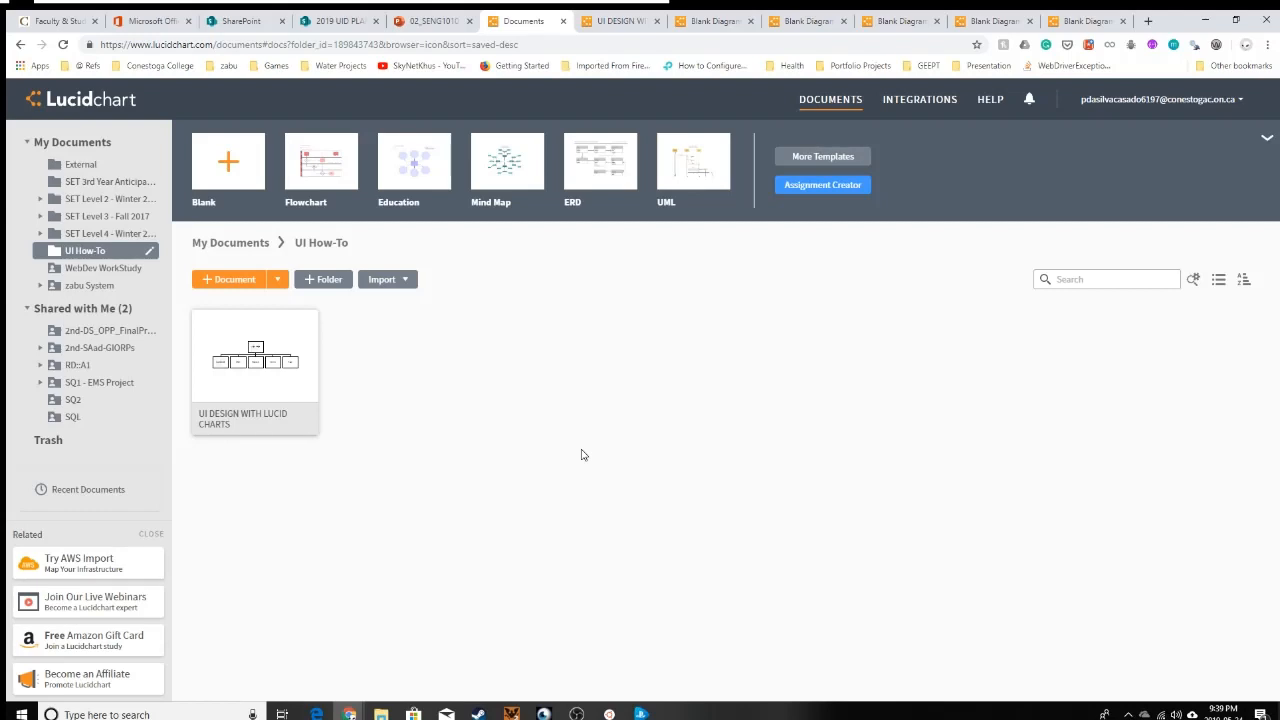
- Create a new blank document in the UI How-To folder and enable the UI Mockups shape library, found by searching for "moc"
left_click(236, 279)
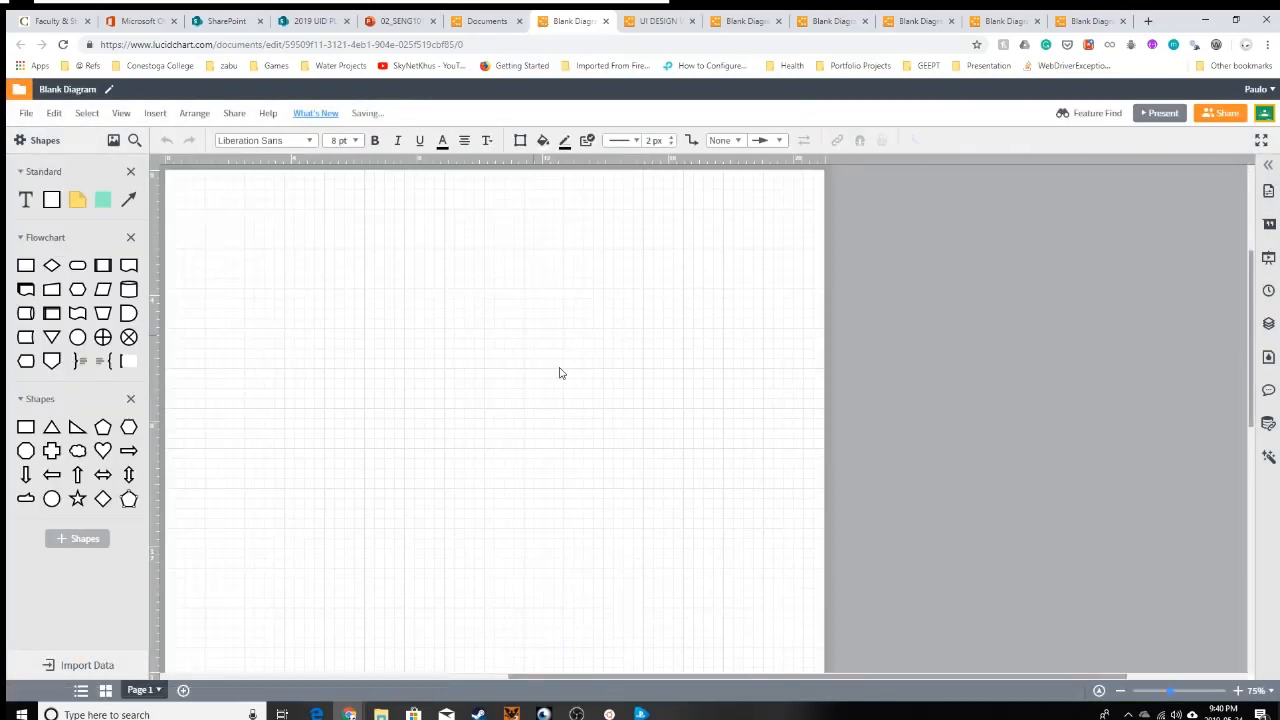
left_click_drag(667, 676, 537, 677)
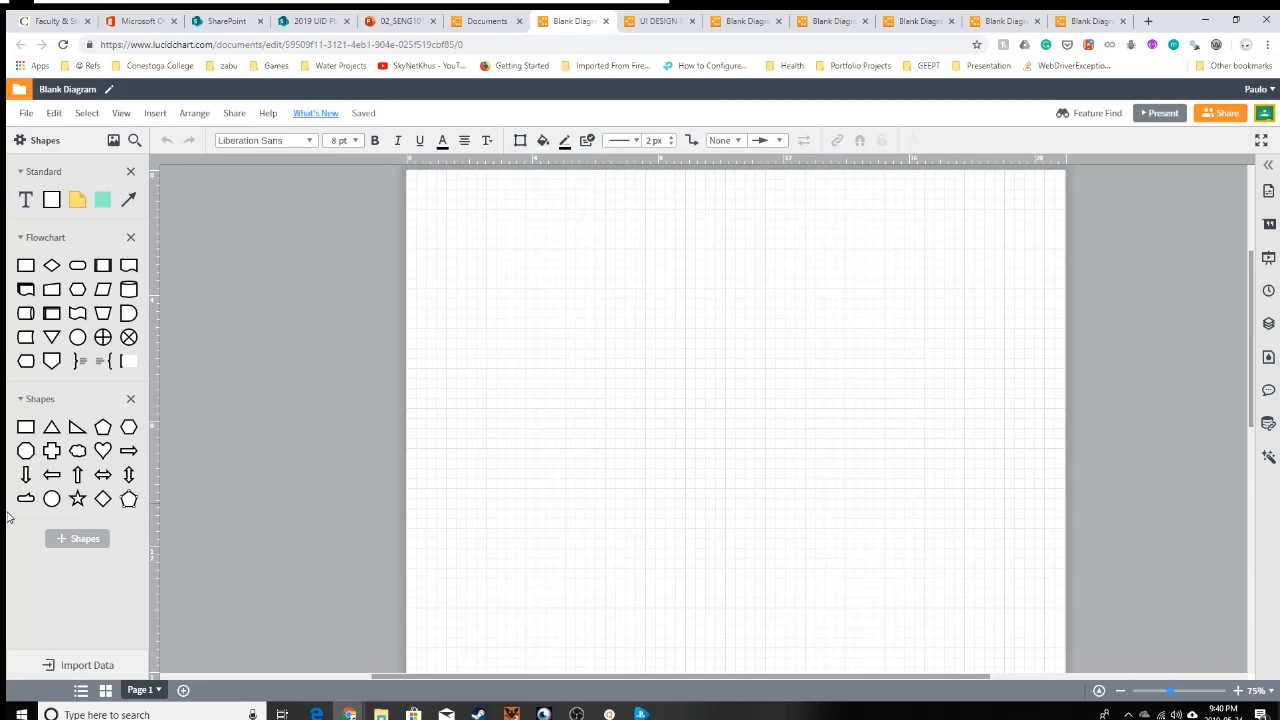
left_click(82, 540)
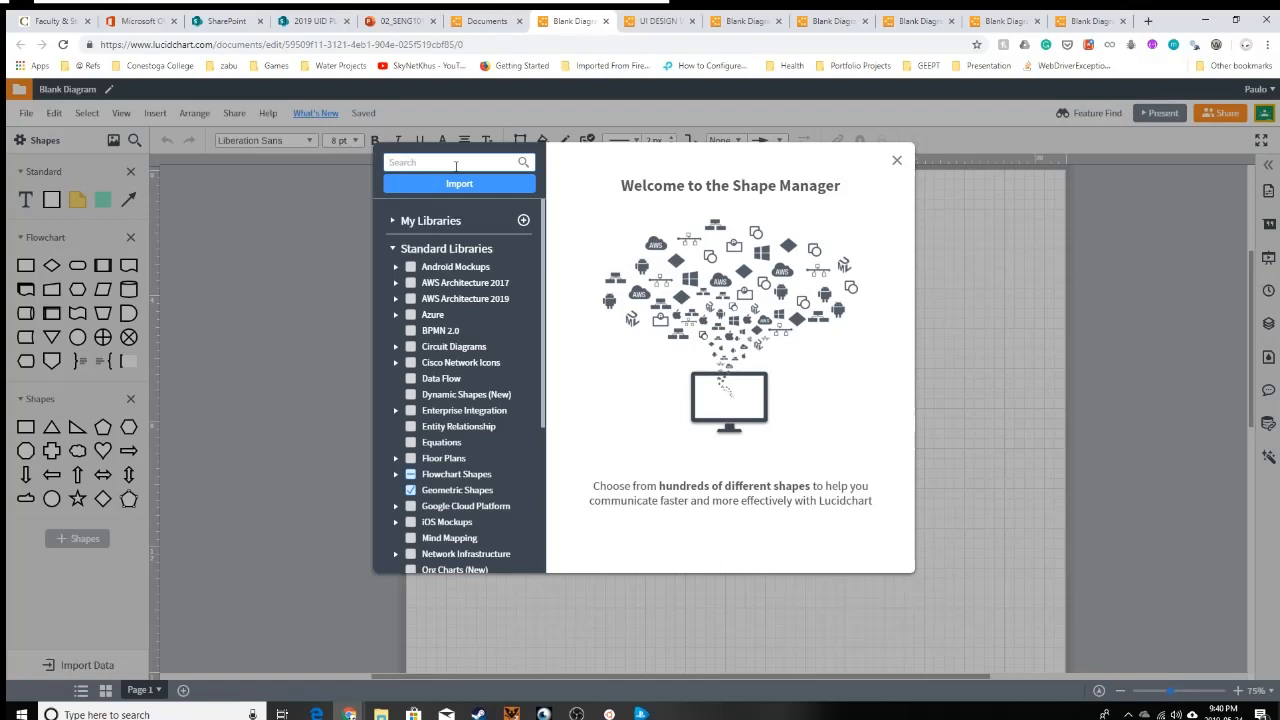
left_click(455, 166)
type("moc")
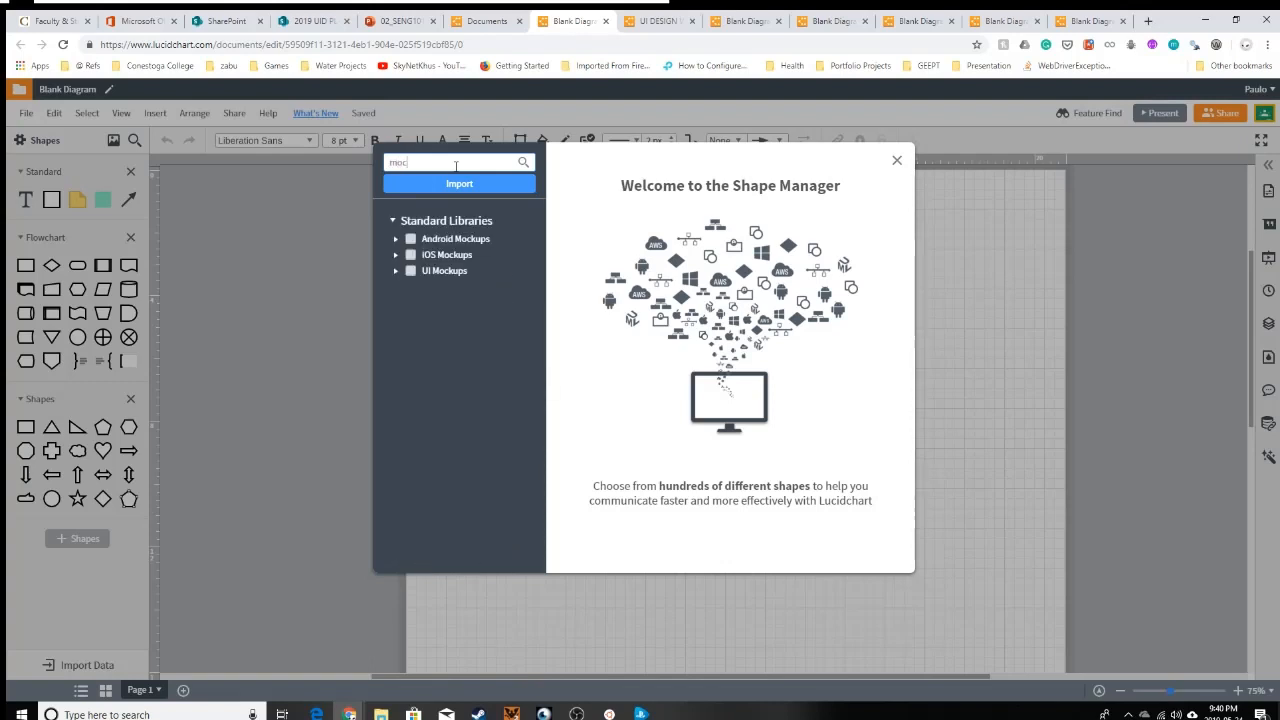
left_click(411, 272)
scroll(737, 481, "down", 2)
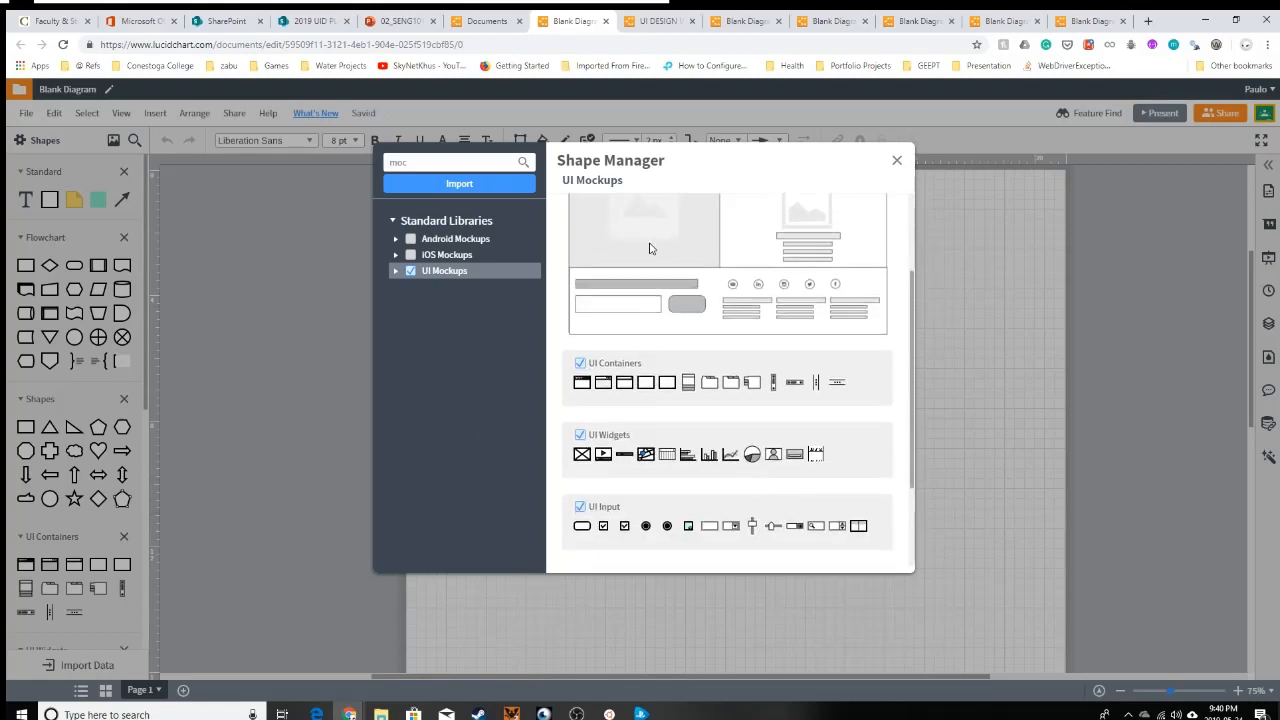
scroll(804, 418, "up", 1)
scroll(802, 405, "up", 3)
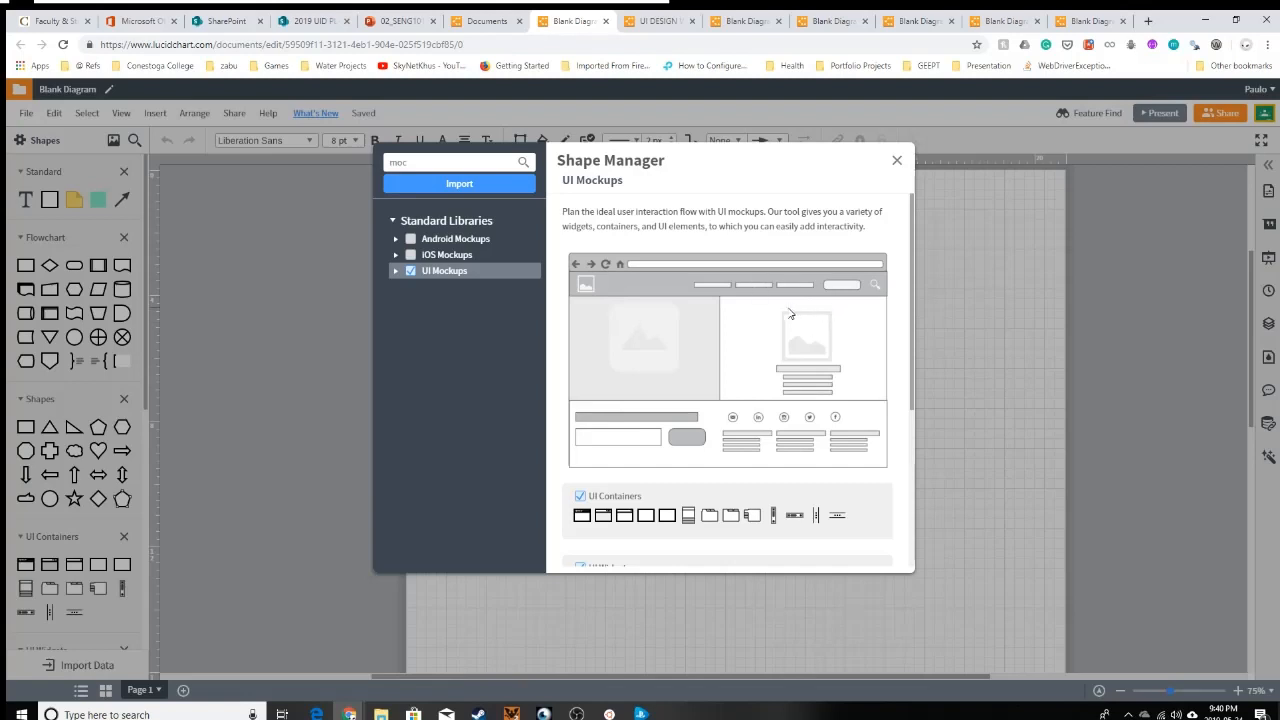
scroll(700, 319, "down", 3)
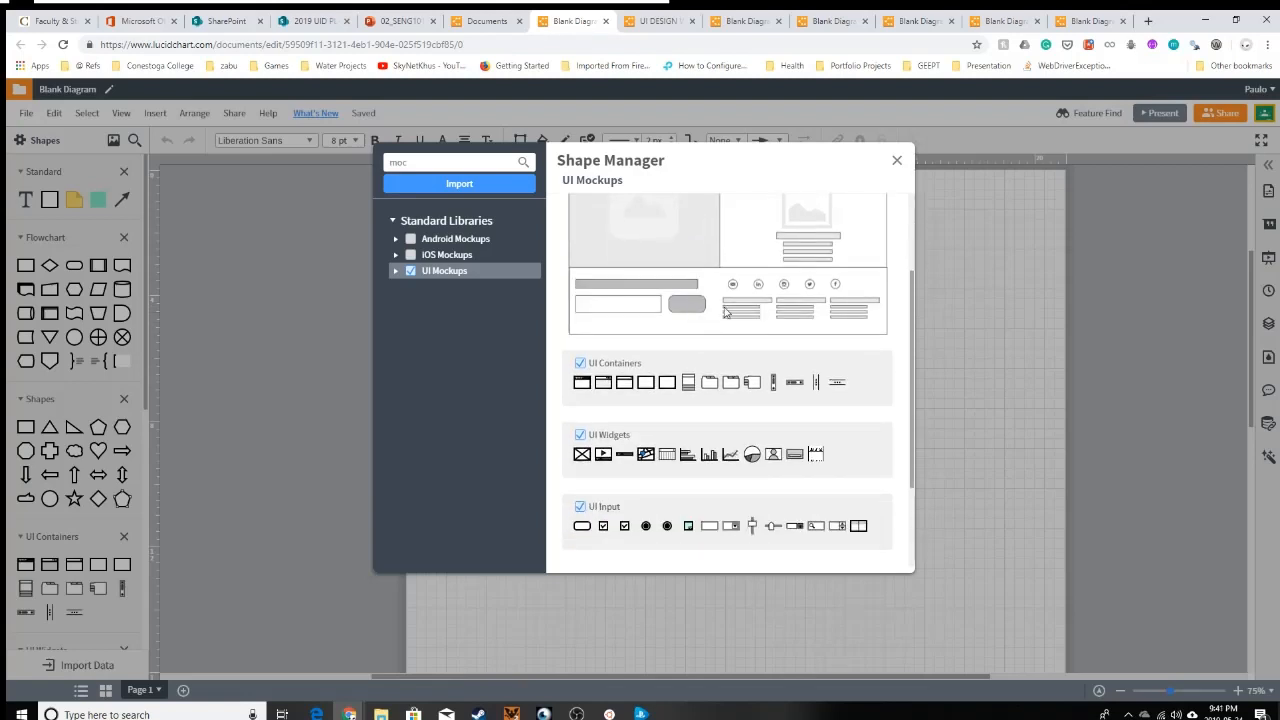
scroll(728, 312, "down", 3)
scroll(715, 350, "up", 5)
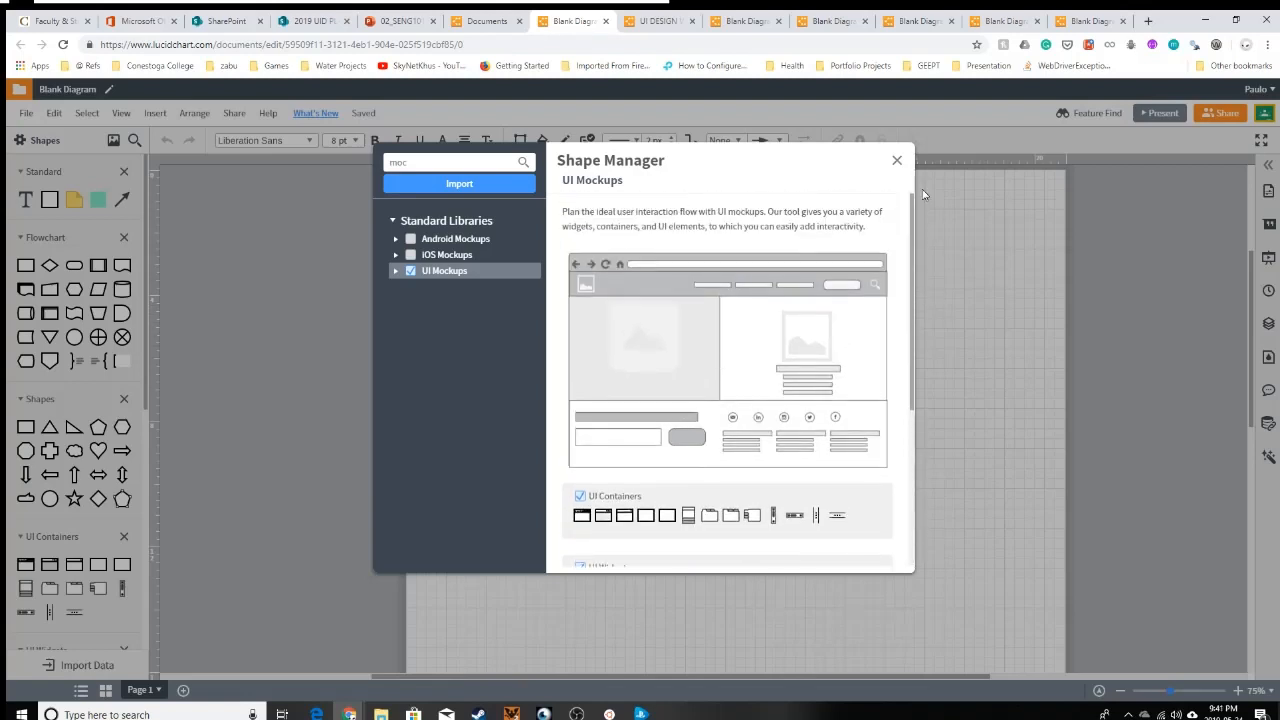
left_click(897, 161)
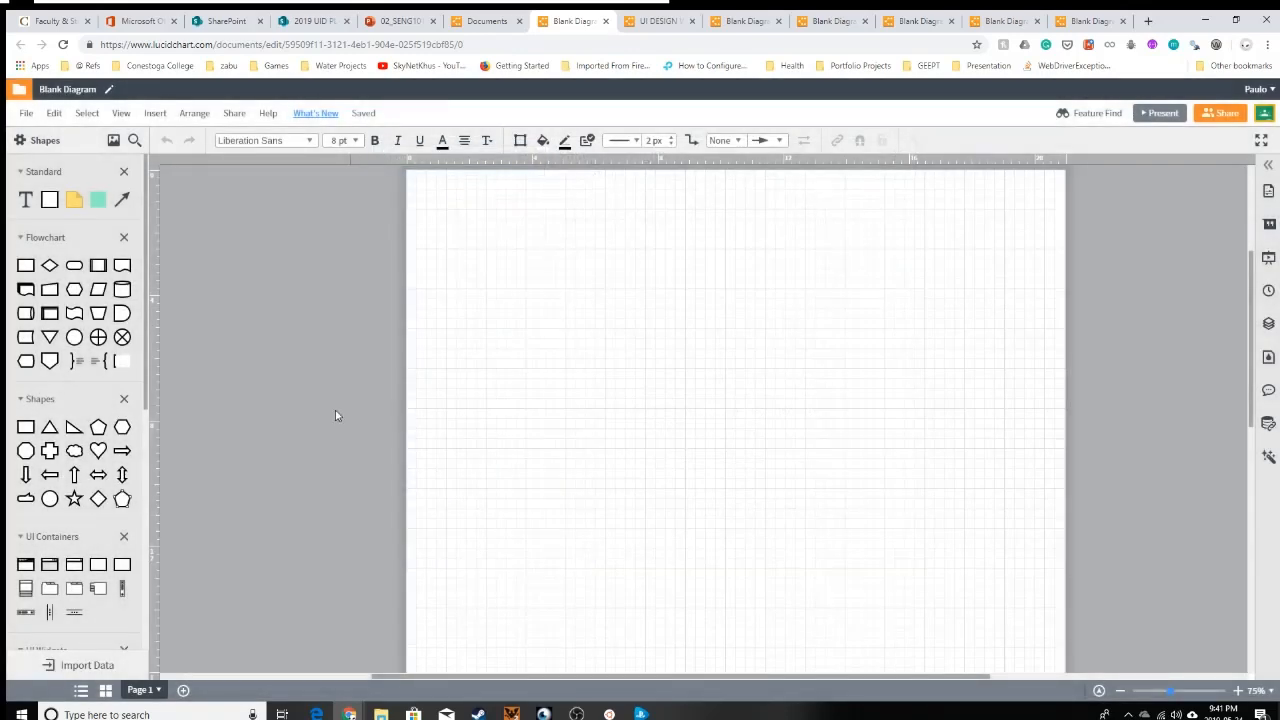
- Place a Browser Window container from the UI Containers shapes in the upper middle of the page
scroll(70, 400, "down", 4)
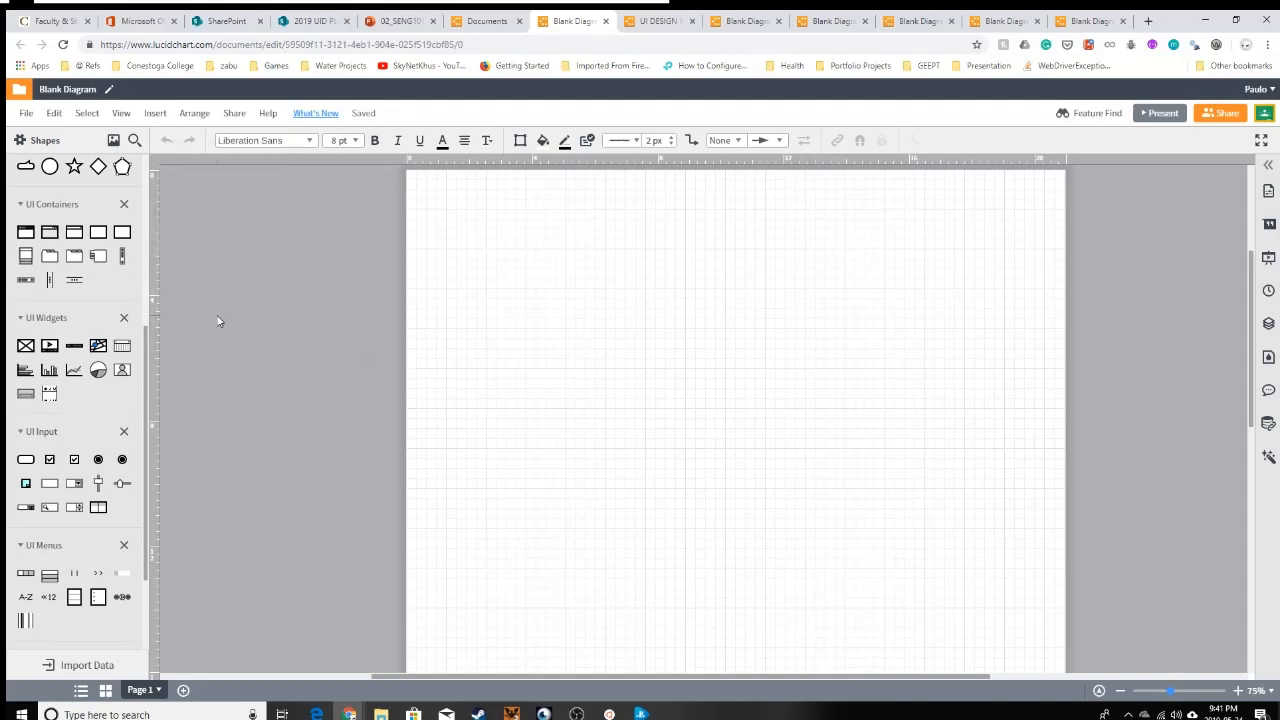
mouse_move(23, 235)
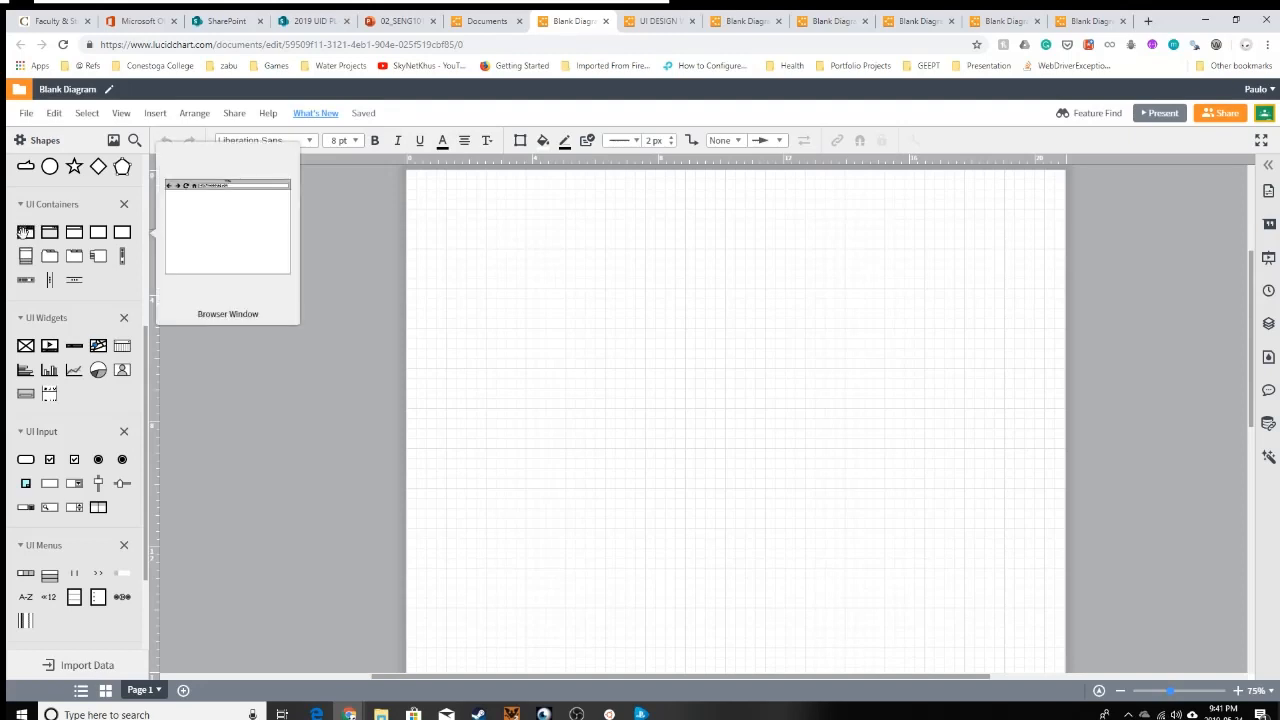
left_click_drag(24, 232, 680, 355)
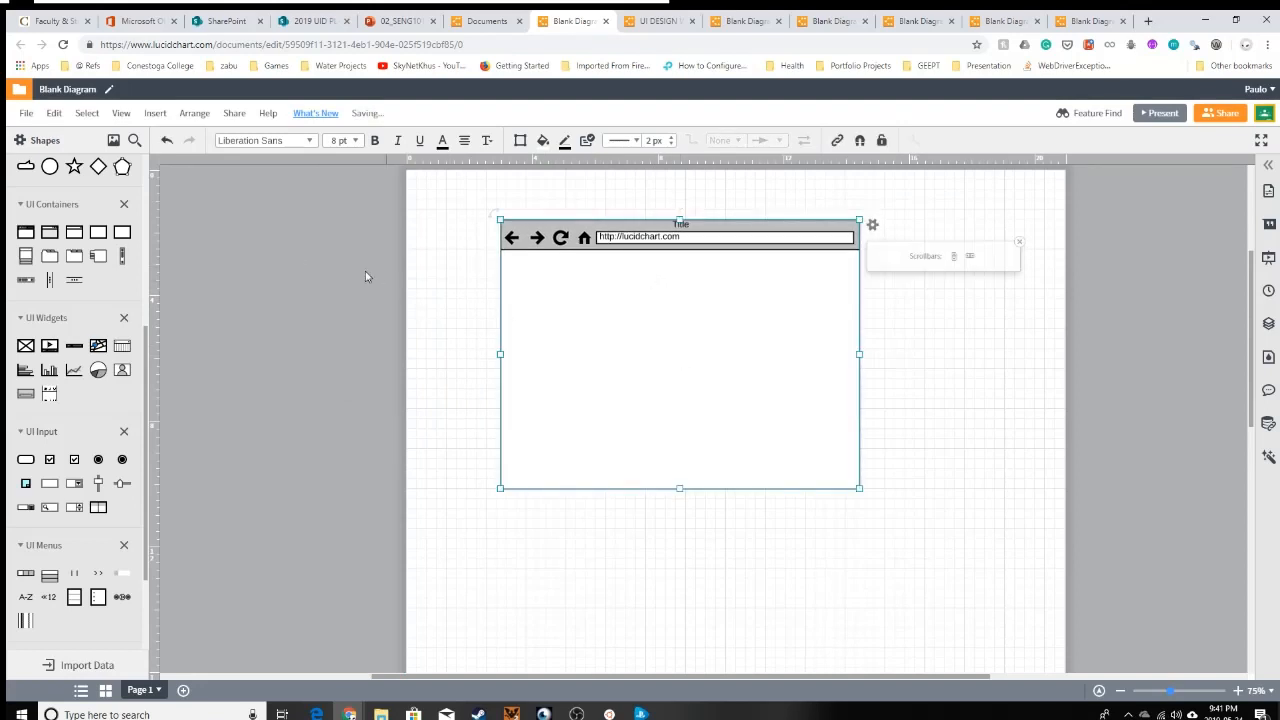
left_click(264, 303)
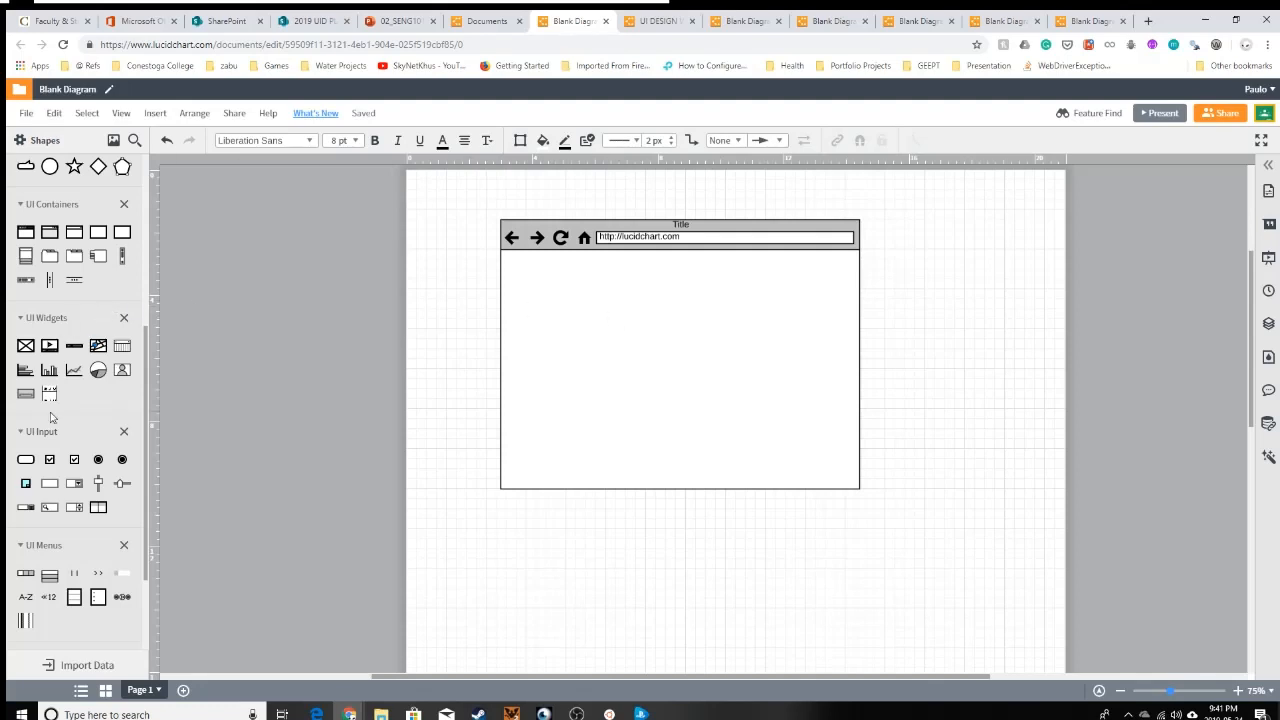
- Add a Text Input shape inside the upper-left part of the browser window
scroll(100, 398, "down", 3)
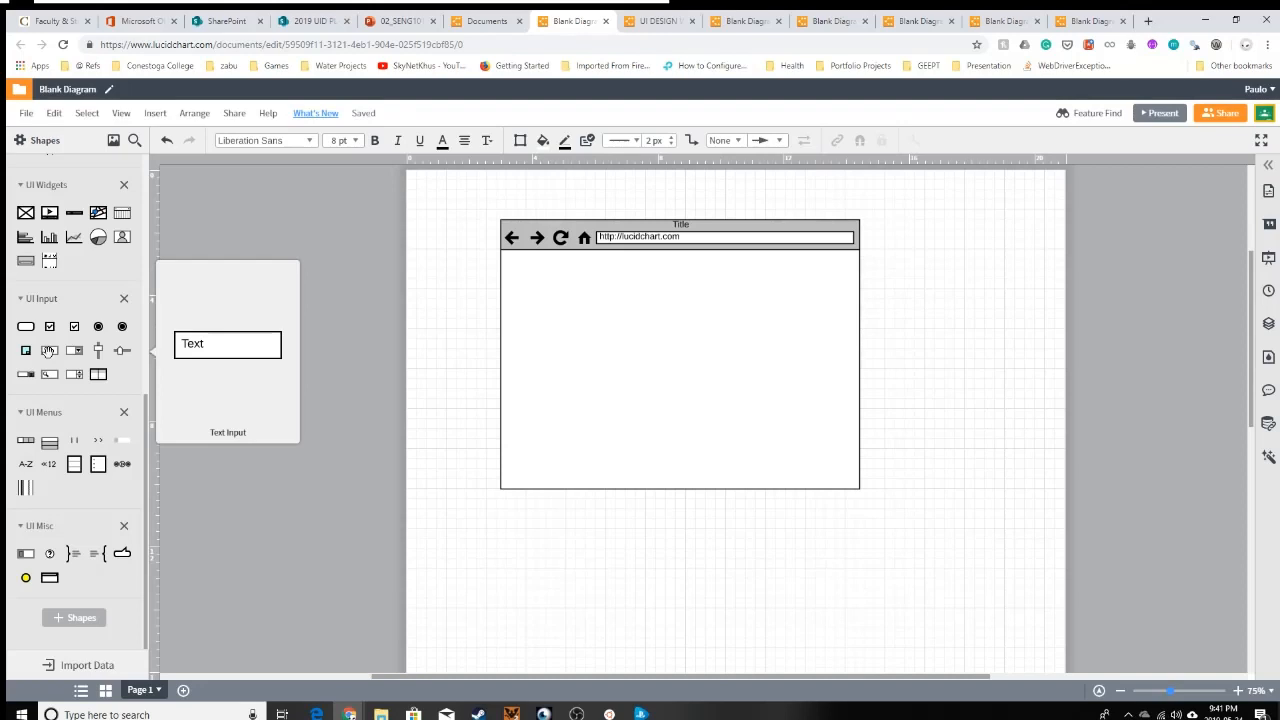
left_click_drag(48, 350, 607, 309)
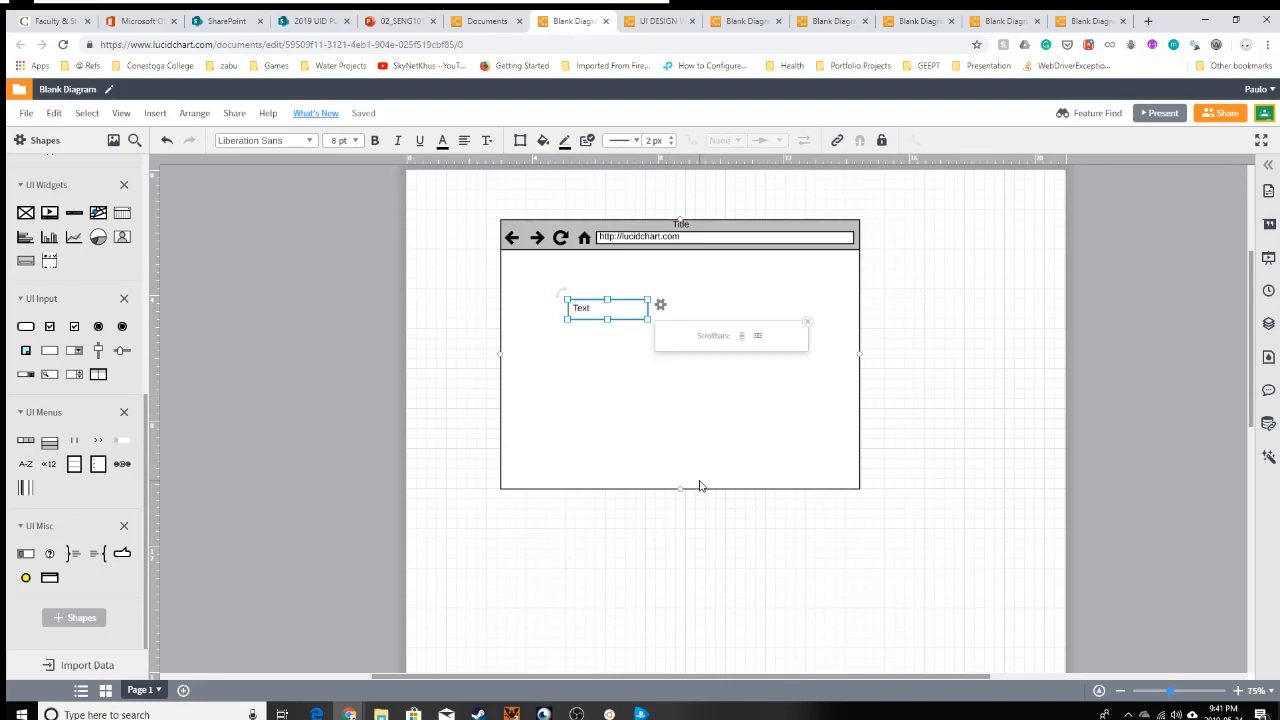
left_click(924, 286)
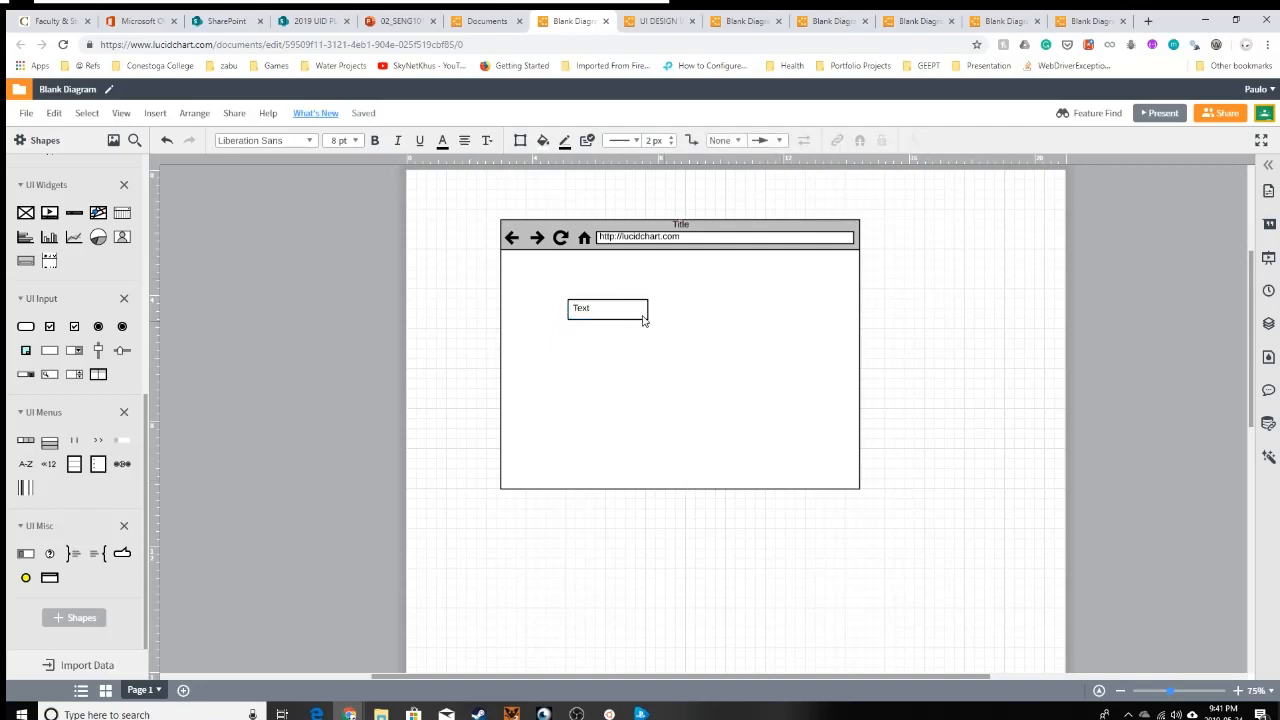
- Duplicate the text input and place the copy on the same row to the right of the original
left_click(616, 313)
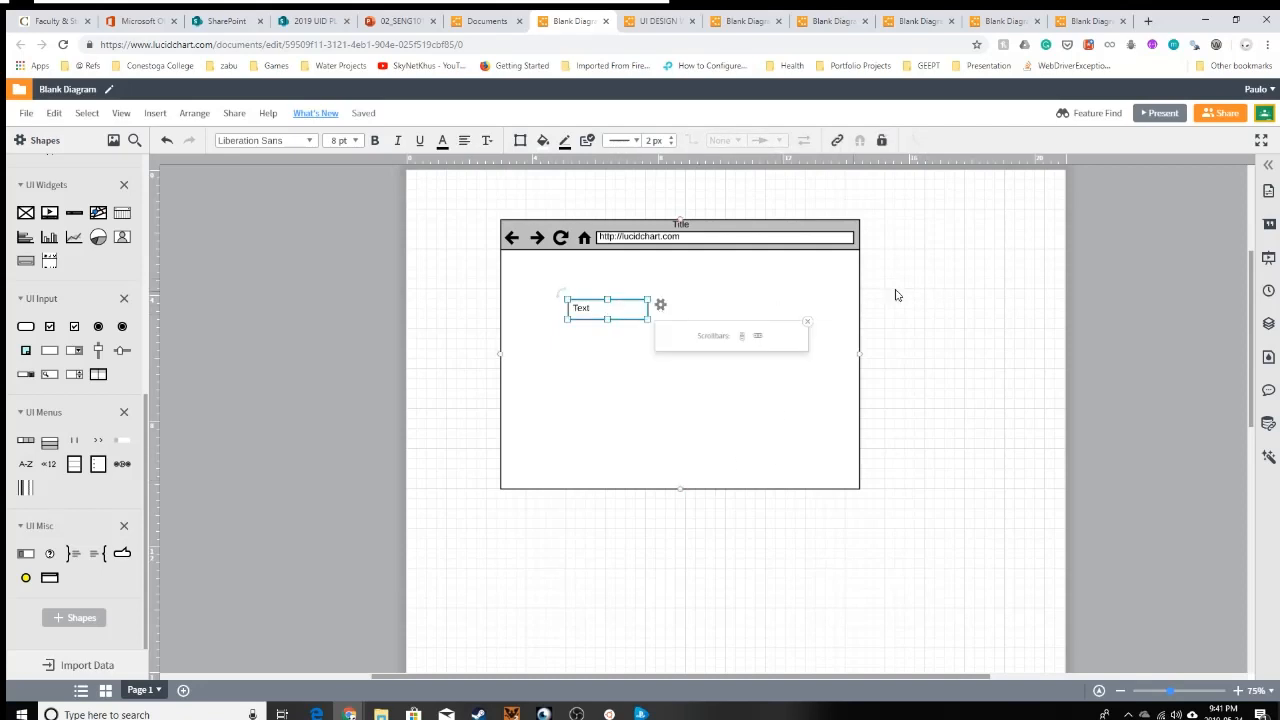
left_click(934, 291)
key("ctrl+v")
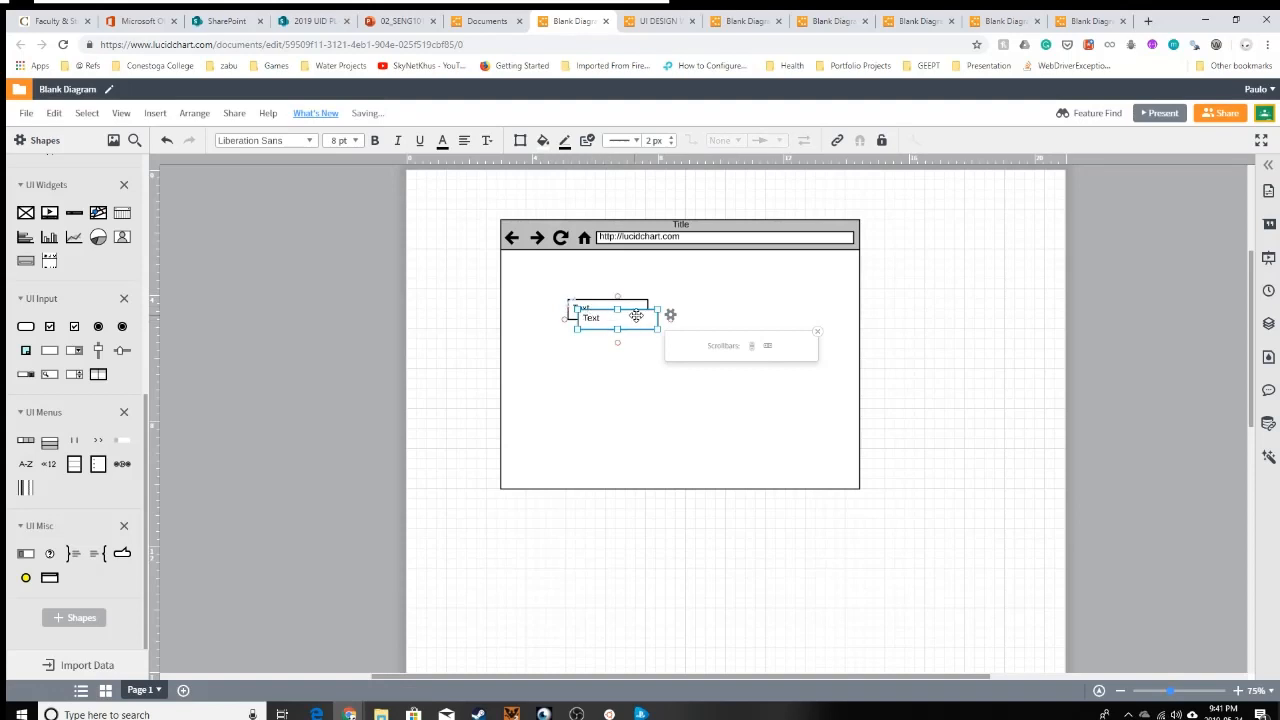
left_click_drag(636, 315, 747, 305)
- Narrow the left text input slightly and widen the right one towards it, leaving a small gap between them
left_click(618, 308)
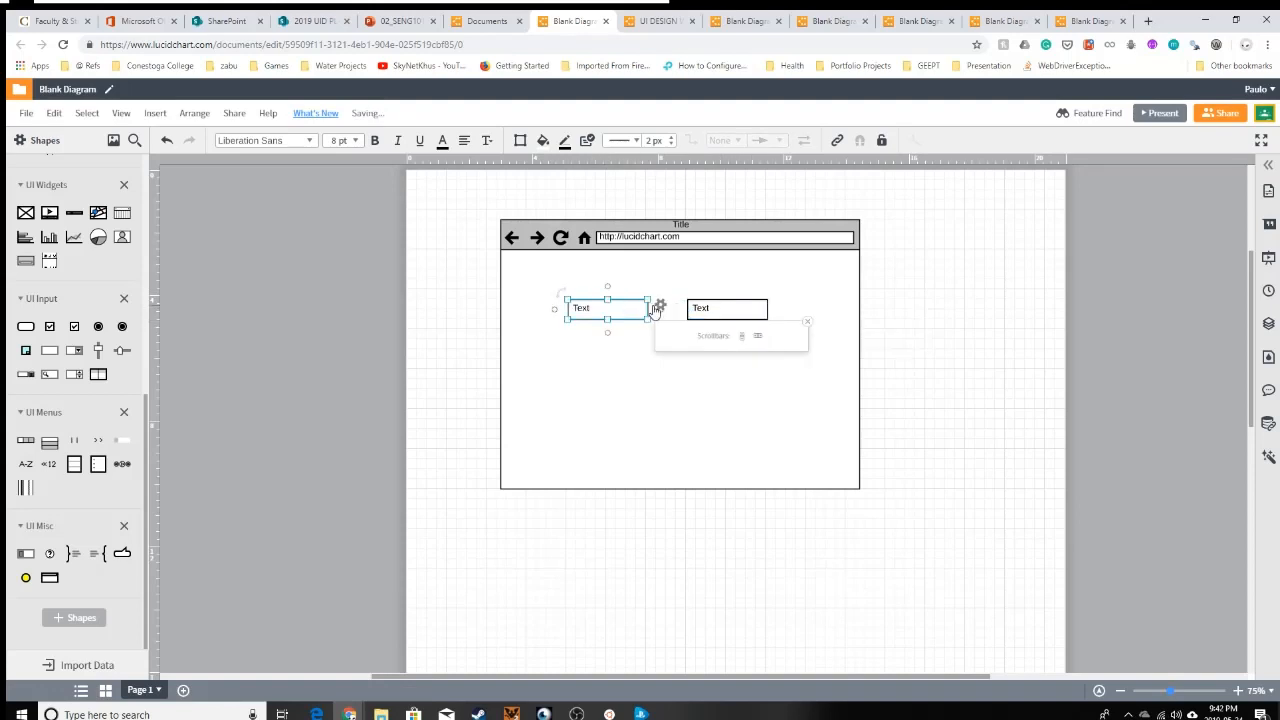
mouse_move(650, 300)
left_mouse_down()
mouse_move(676, 300)
mouse_move(656, 305)
left_mouse_up()
left_click(720, 305)
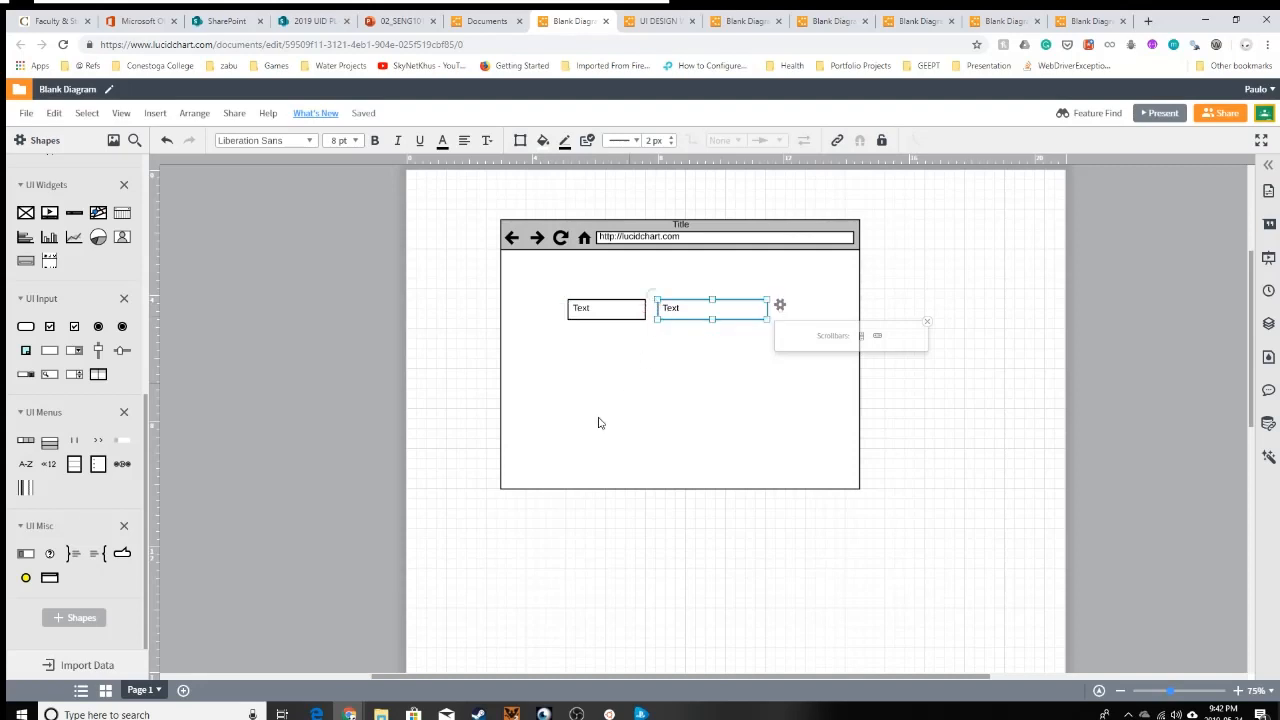
left_click(597, 420)
- Label the left text input "username"
left_click(580, 308)
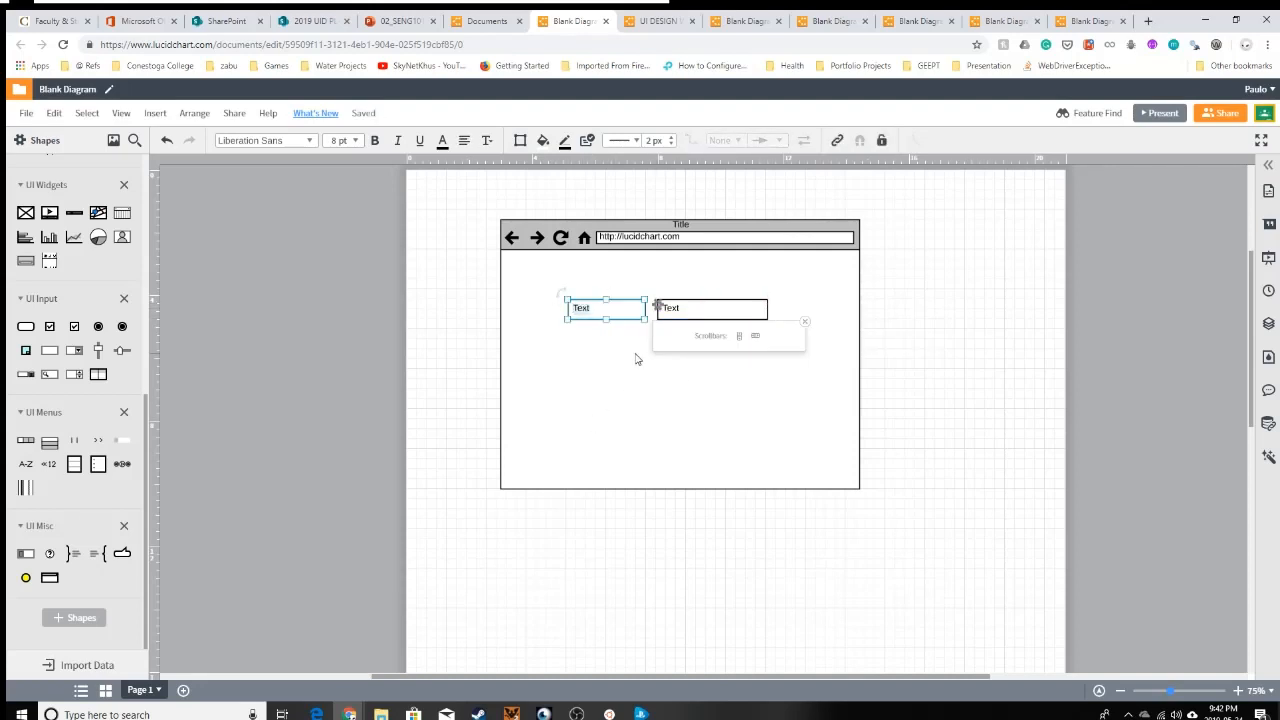
type("User")
key("BackSpace")
key("BackSpace")
key("BackSpace")
key("BackSpace")
type("username")
- Replace the right text input's text with "<enter username>"
double_click(675, 307)
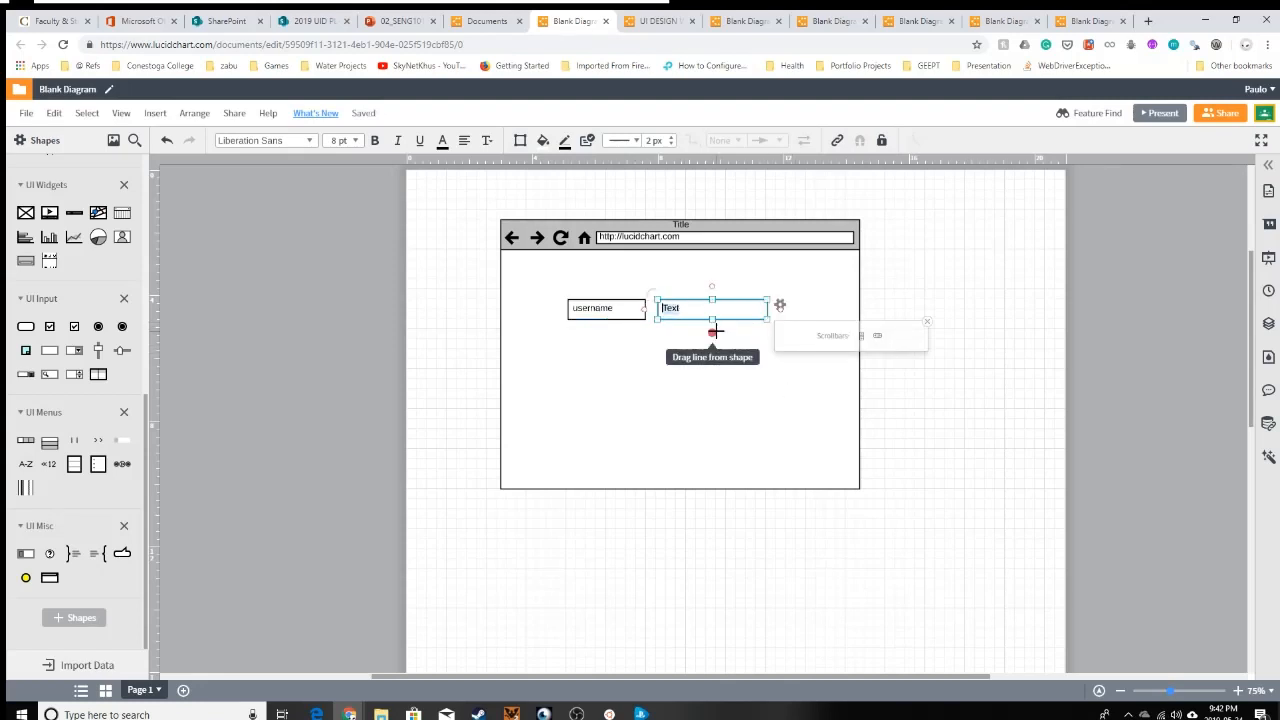
type("<ener")
key("BackSpace")
key("BackSpace")
type("ter username>")
- Duplicate both username text inputs and place the copies directly below the originals as a second row
left_click(610, 308)
left_click(700, 308, "shift")
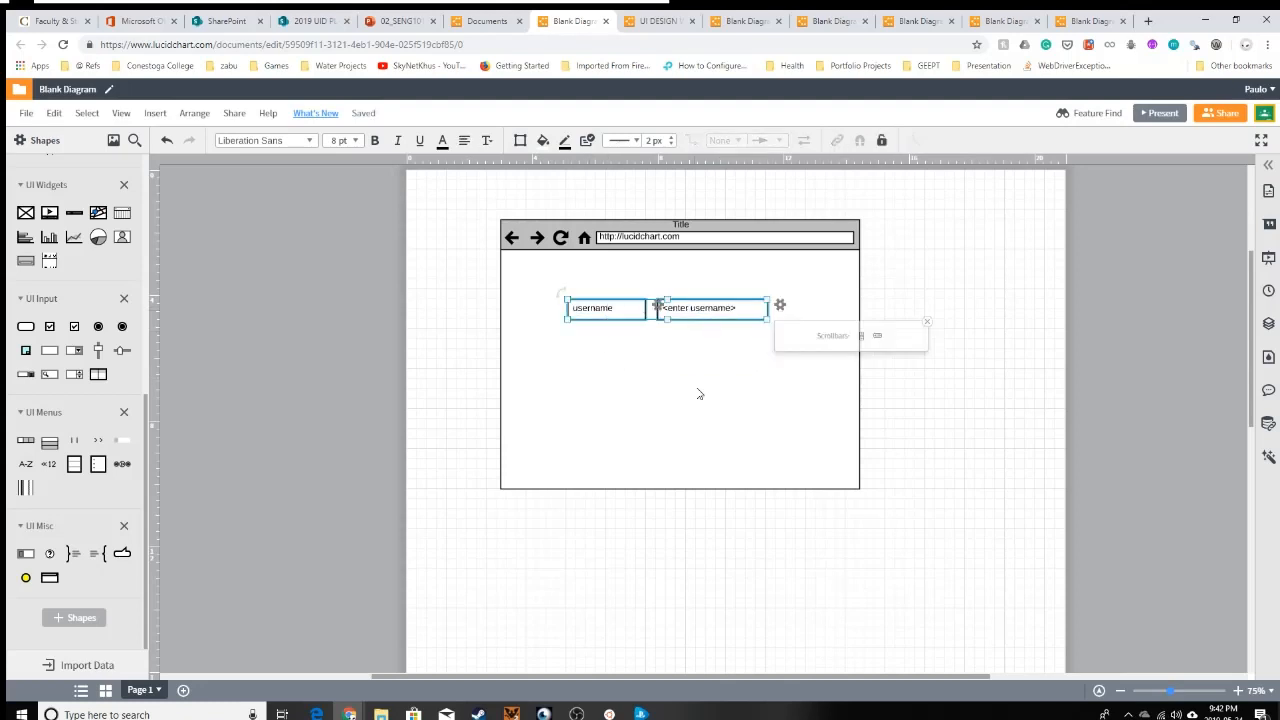
left_click(665, 400)
key("ctrl+z")
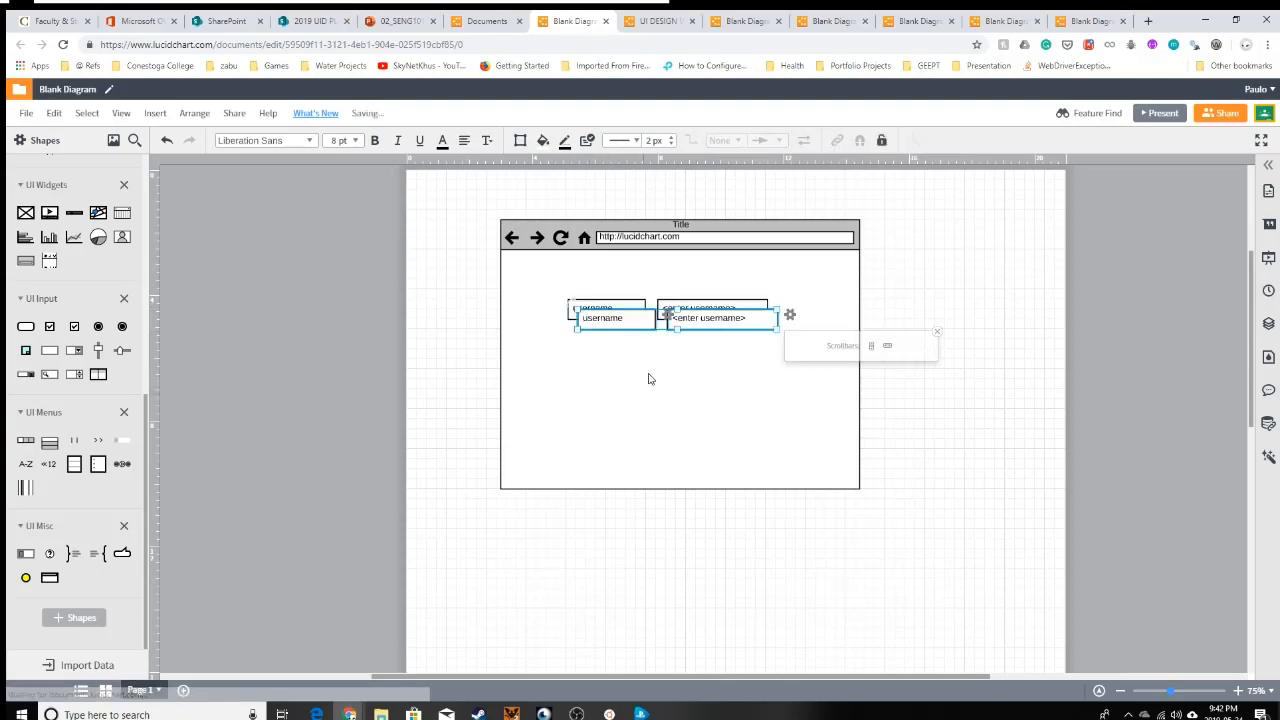
left_click_drag(610, 312, 610, 346)
- Change the left text input of the second row to read "password"
left_click(623, 343)
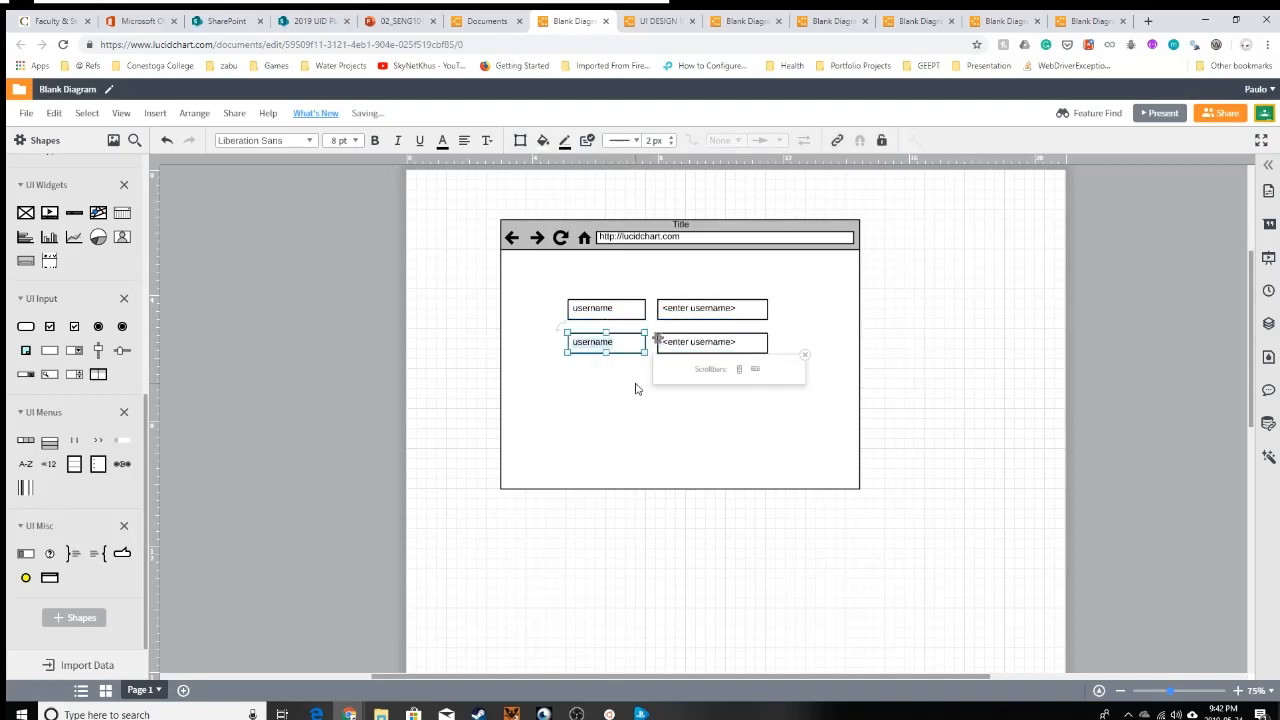
key("ctrl+a")
type("password")
- Edit the right text input of the second row so that it reads "<enter password>"
left_click(726, 343)
key("ctrl+a")
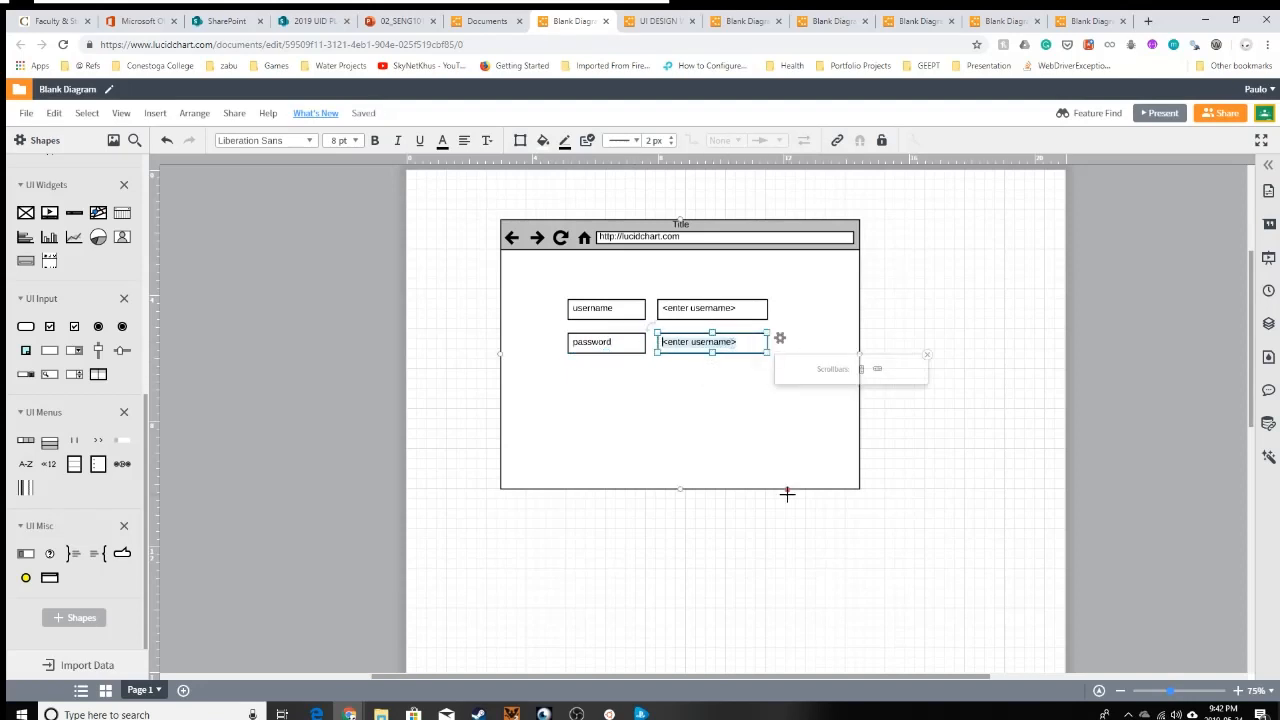
key("Left")
key("Right")
key("Right")
key("Right")
key("Right")
key("Right")
key("Right")
key("Right")
key("Right")
key("Right")
key("Right")
key("Right")
key("Right")
key("Right")
key("Right")
key("BackSpace")
key("BackSpace")
key("BackSpace")
key("BackSpace")
key("BackSpace")
key("BackSpace")
key("BackSpace")
key("BackSpace")
type("pa")
left_click(957, 283)
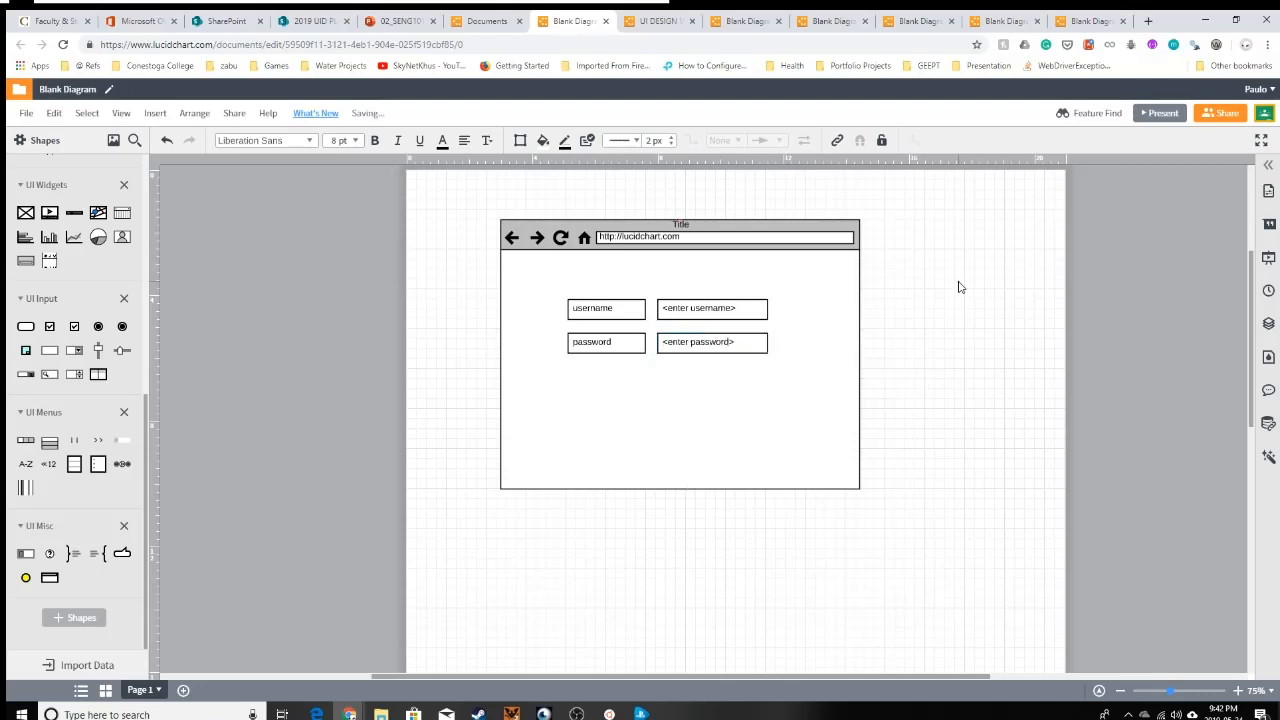
left_click(688, 226)
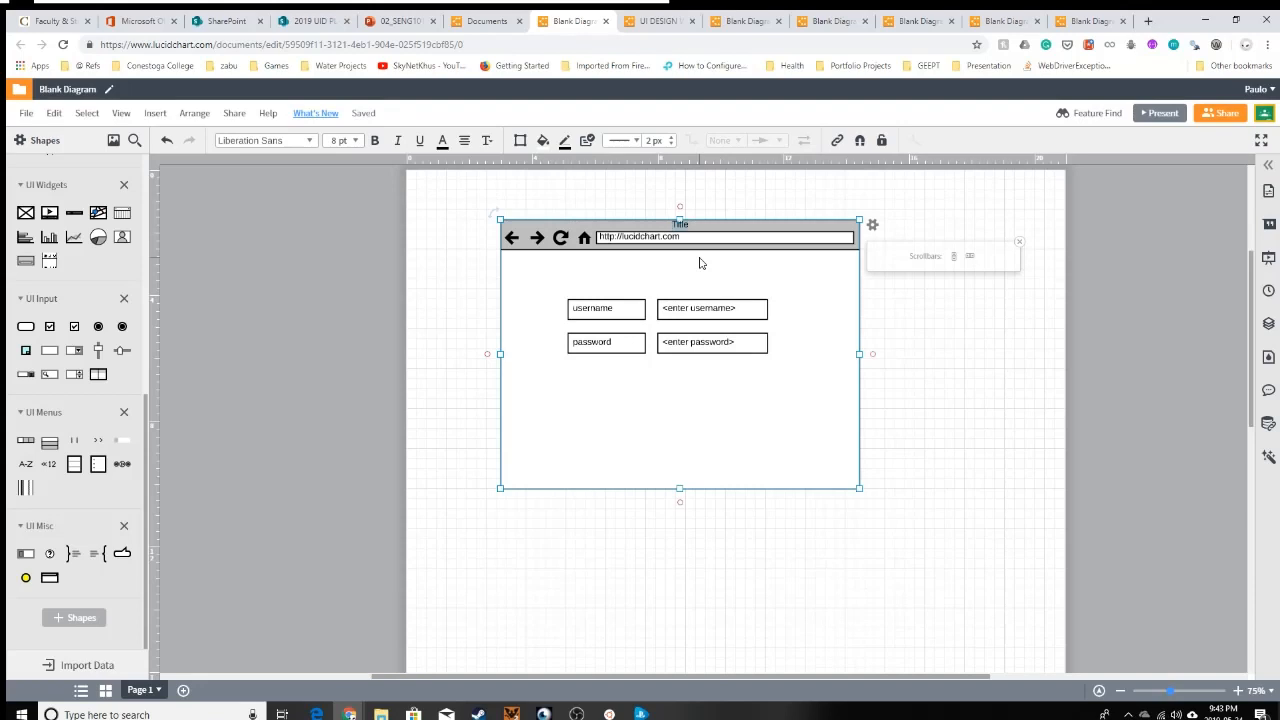
type("Propose")
type("l Management System")
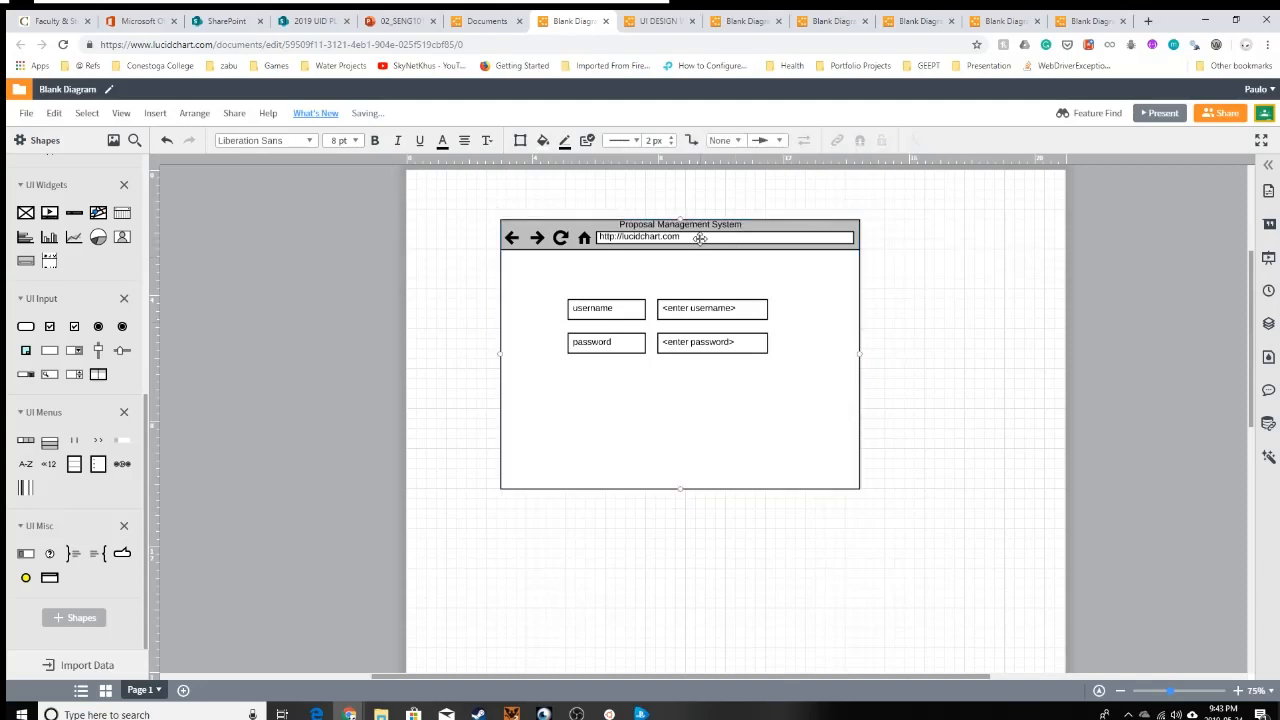
double_click(701, 238)
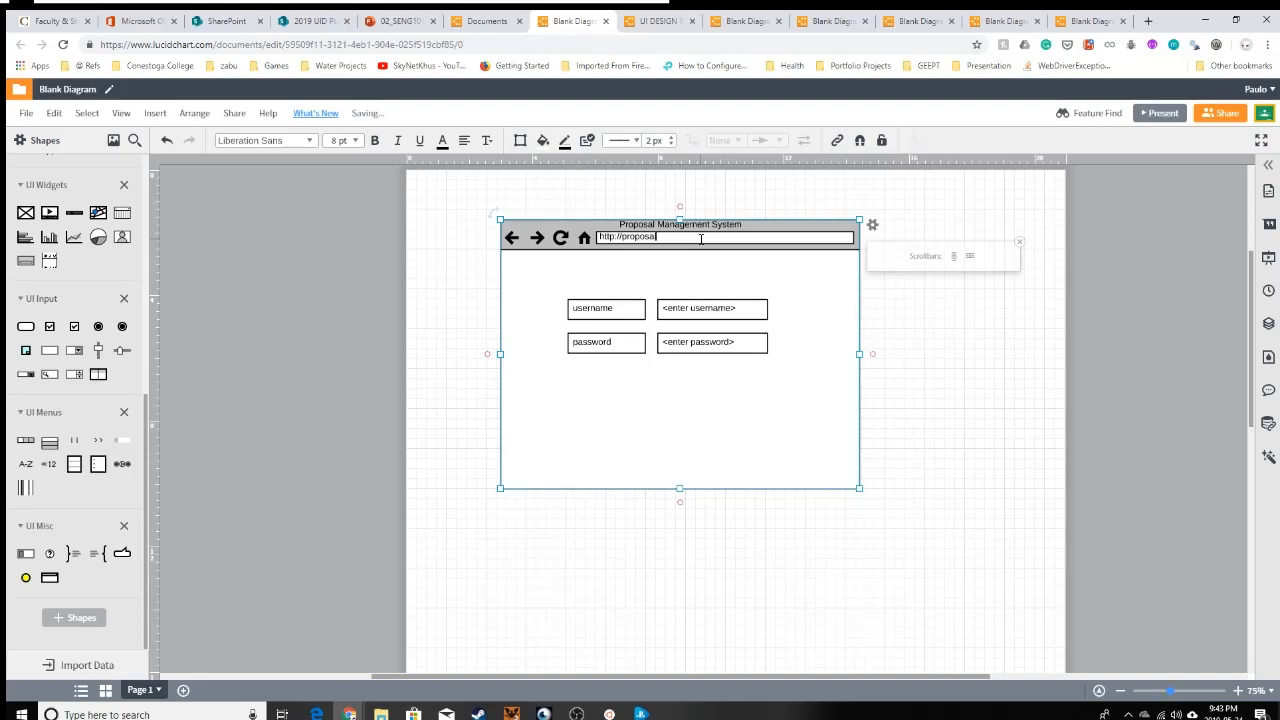
type(".com")
left_click(632, 543)
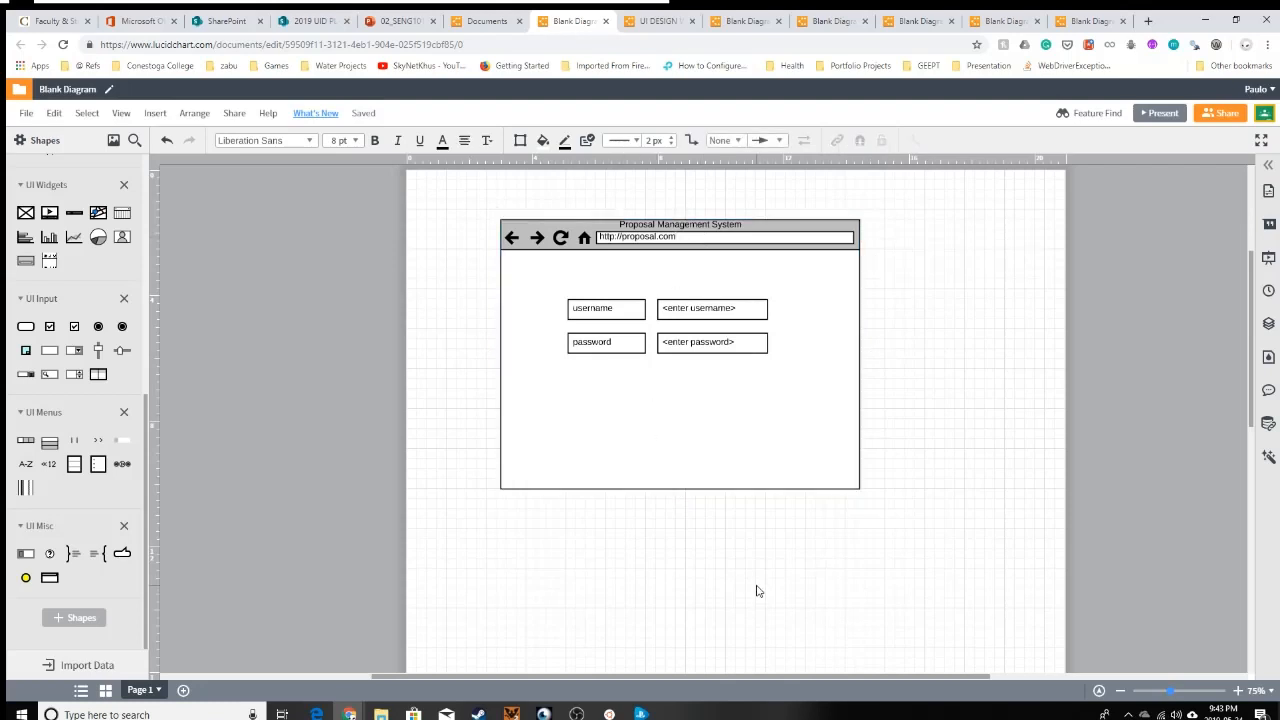
- Open the page settings and switch the page format to landscape
scroll(862, 528, "down", 3)
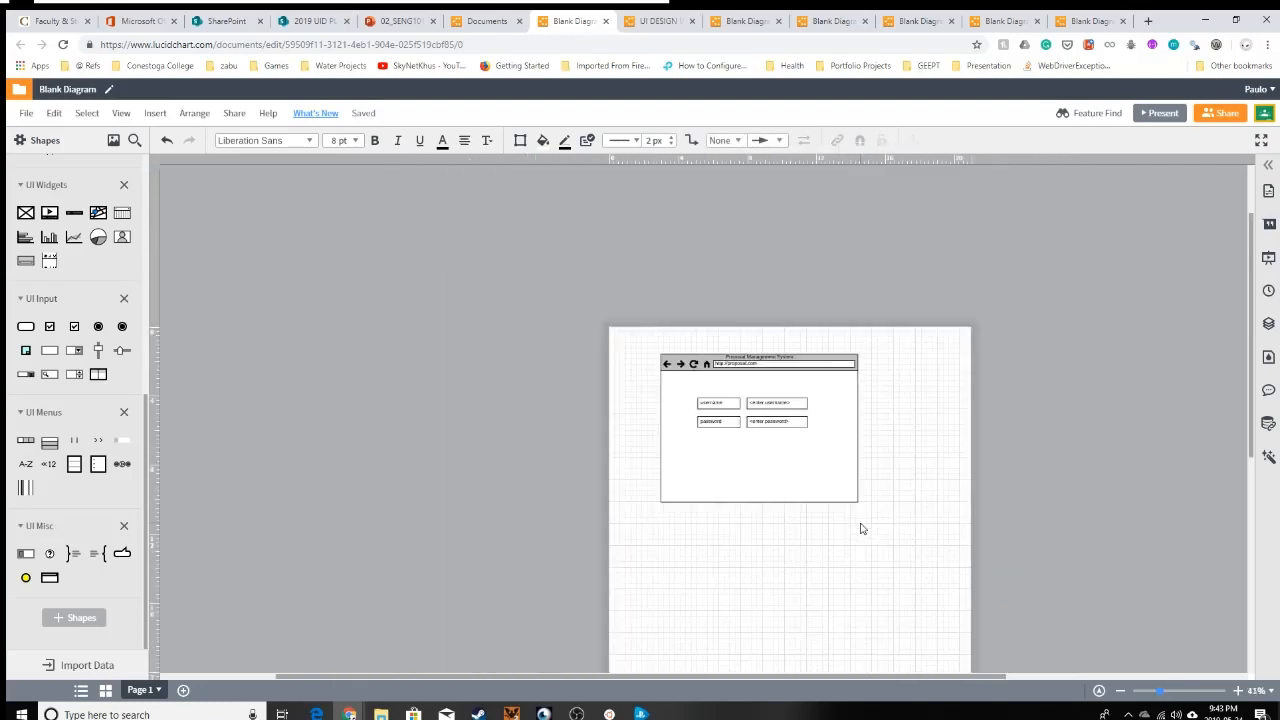
scroll(907, 533, "down", 2)
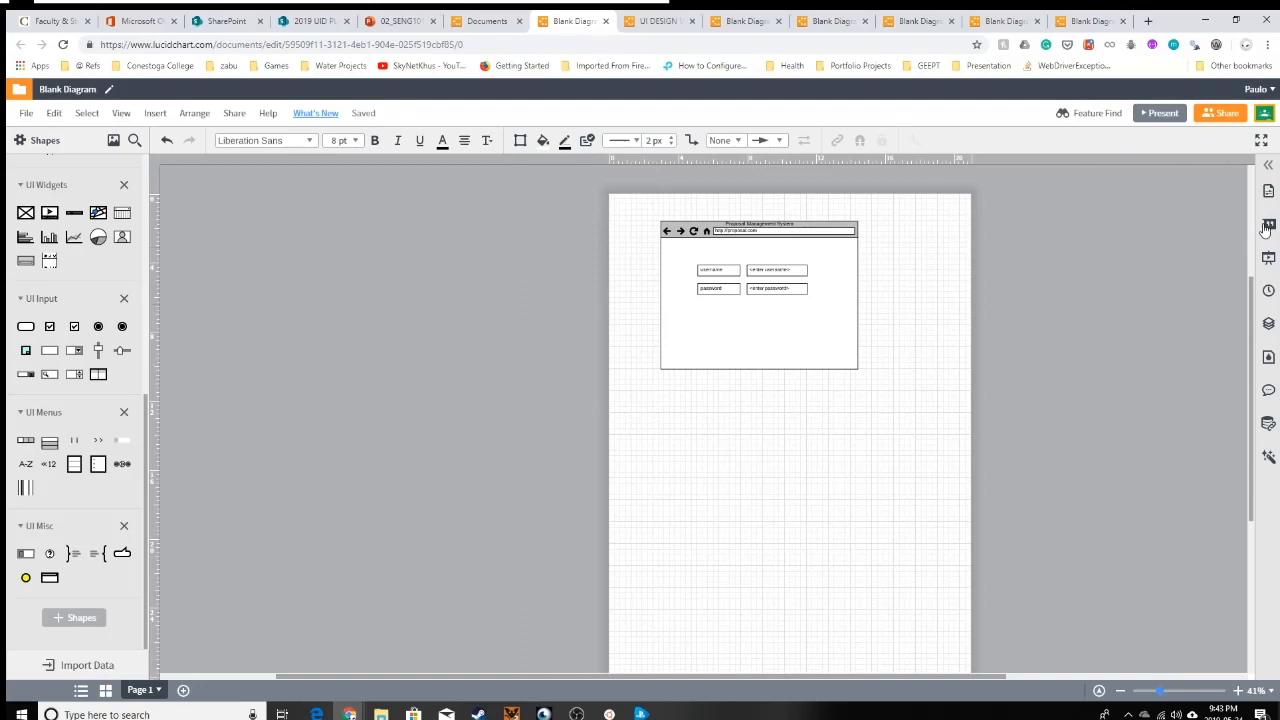
left_click(1267, 165)
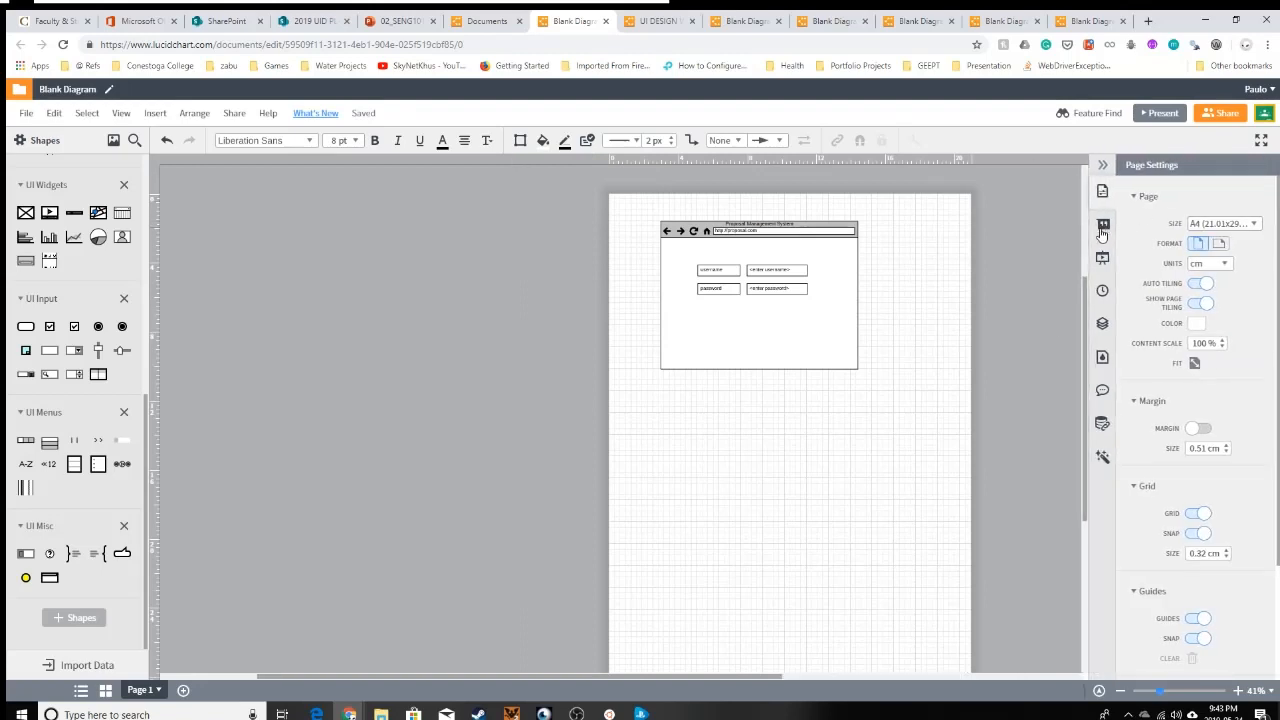
left_click(1222, 245)
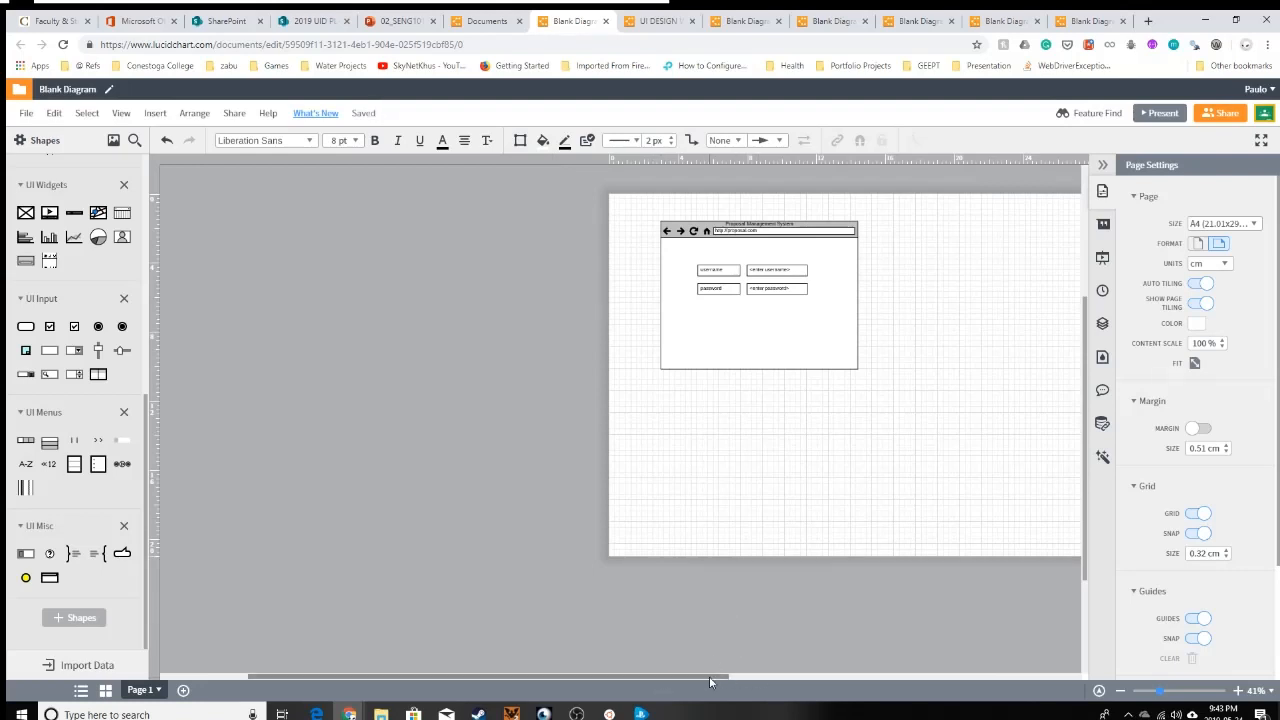
- Group the browser window with all four username and password text inputs
left_click_drag(727, 680, 787, 682)
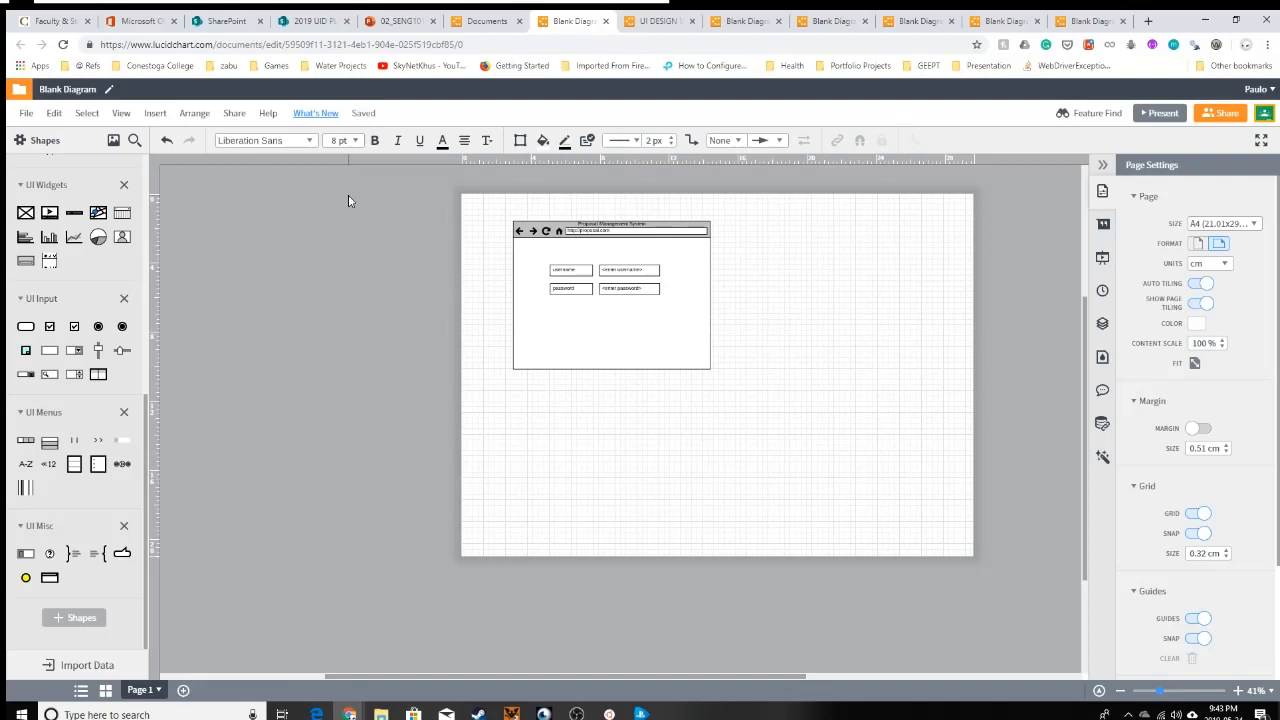
left_click_drag(348, 201, 811, 434)
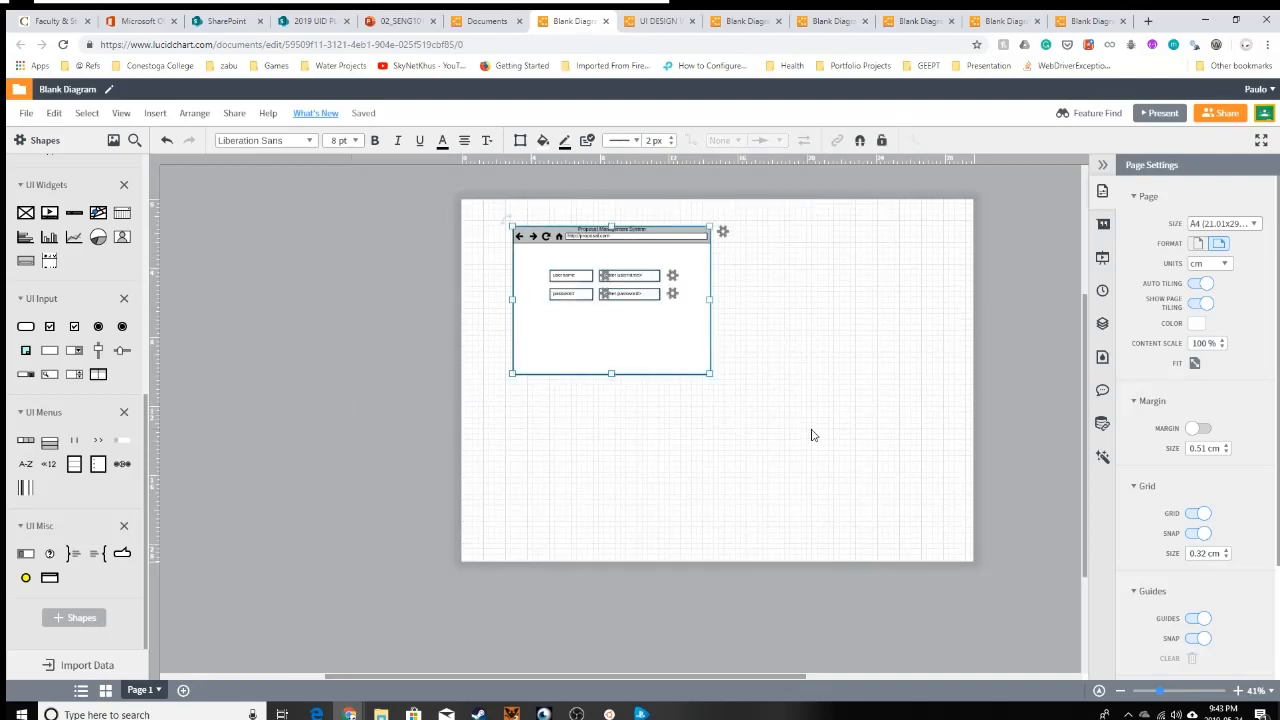
left_click(394, 220)
left_click_drag(464, 201, 771, 394)
right_click(650, 252)
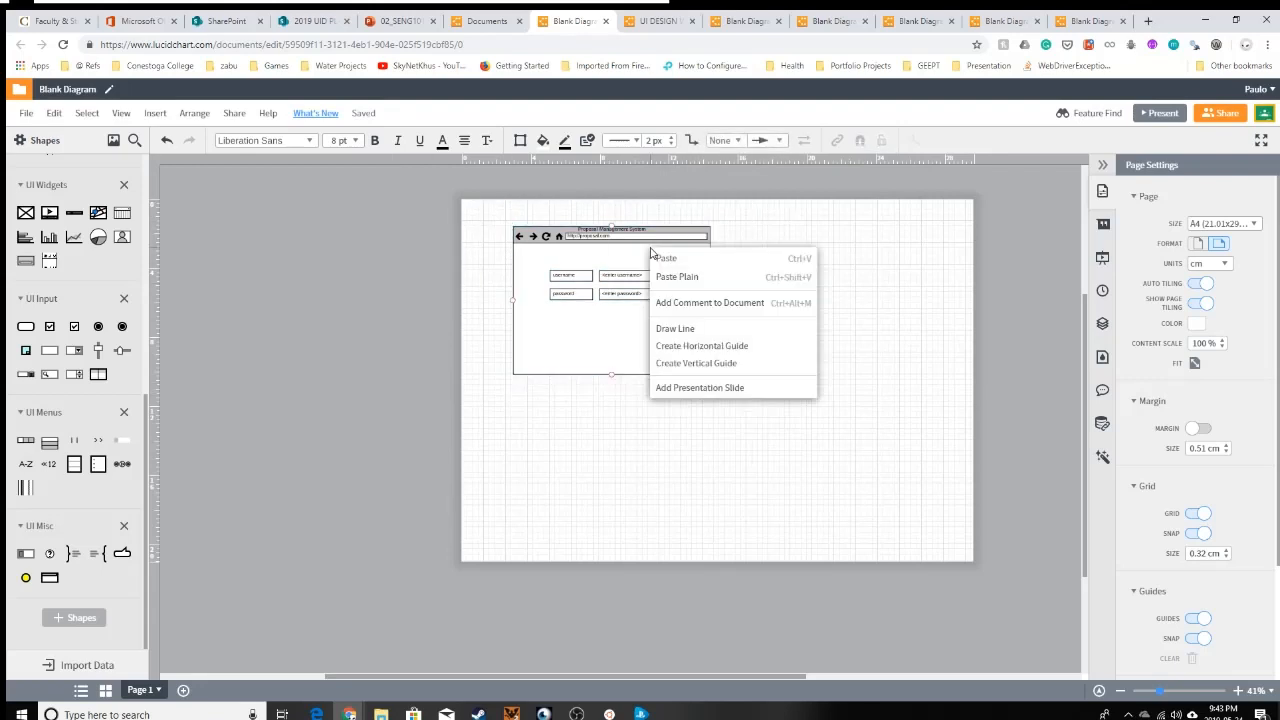
left_click_drag(443, 191, 826, 444)
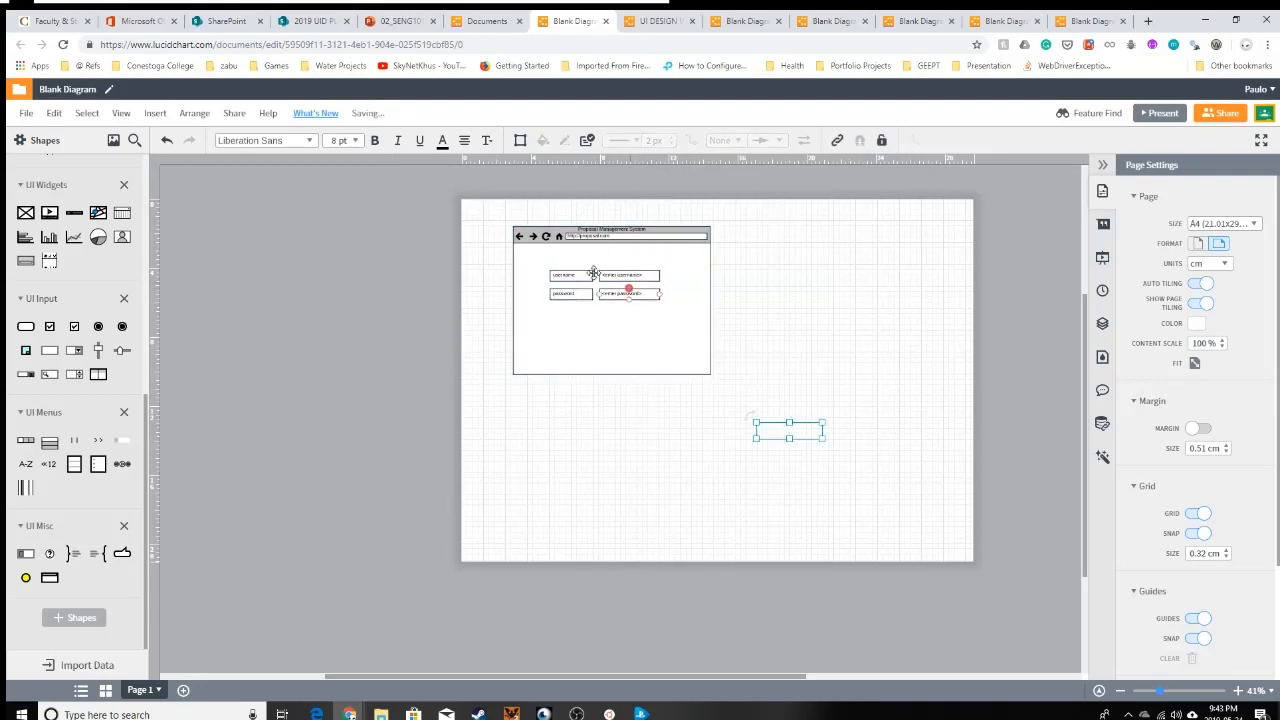
left_click_drag(478, 219, 686, 400)
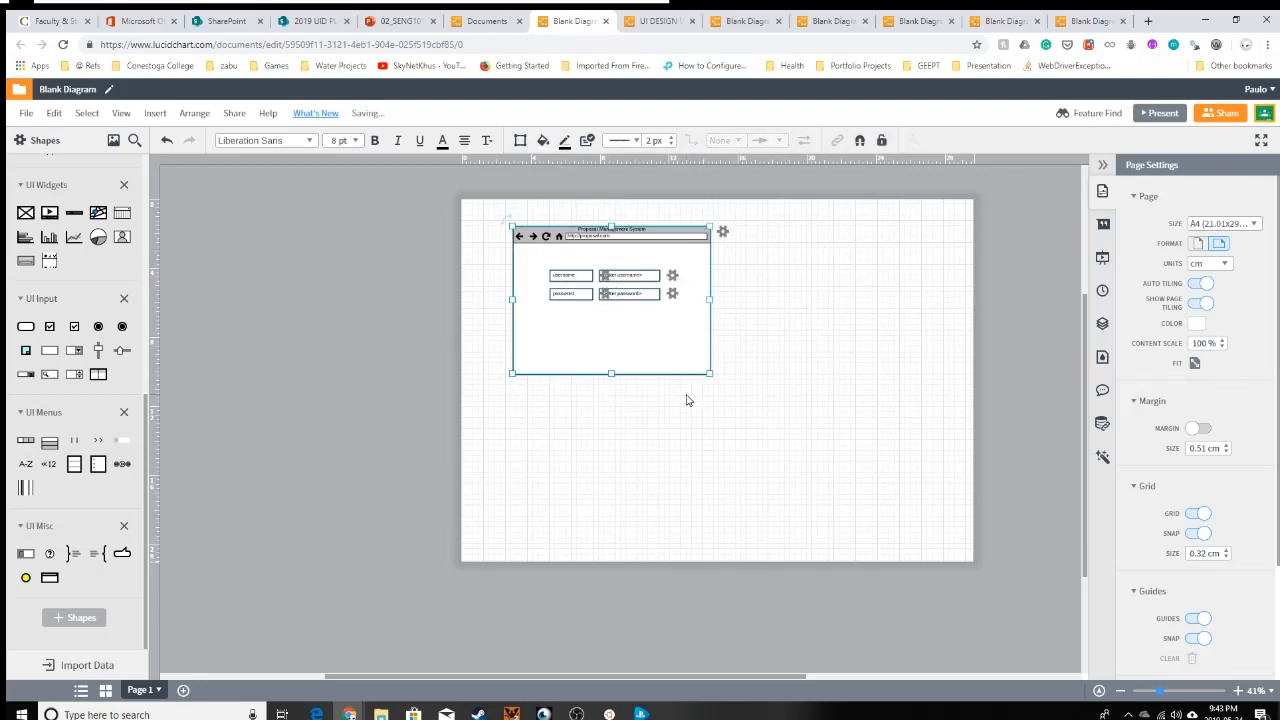
right_click(636, 277)
mouse_move(657, 467)
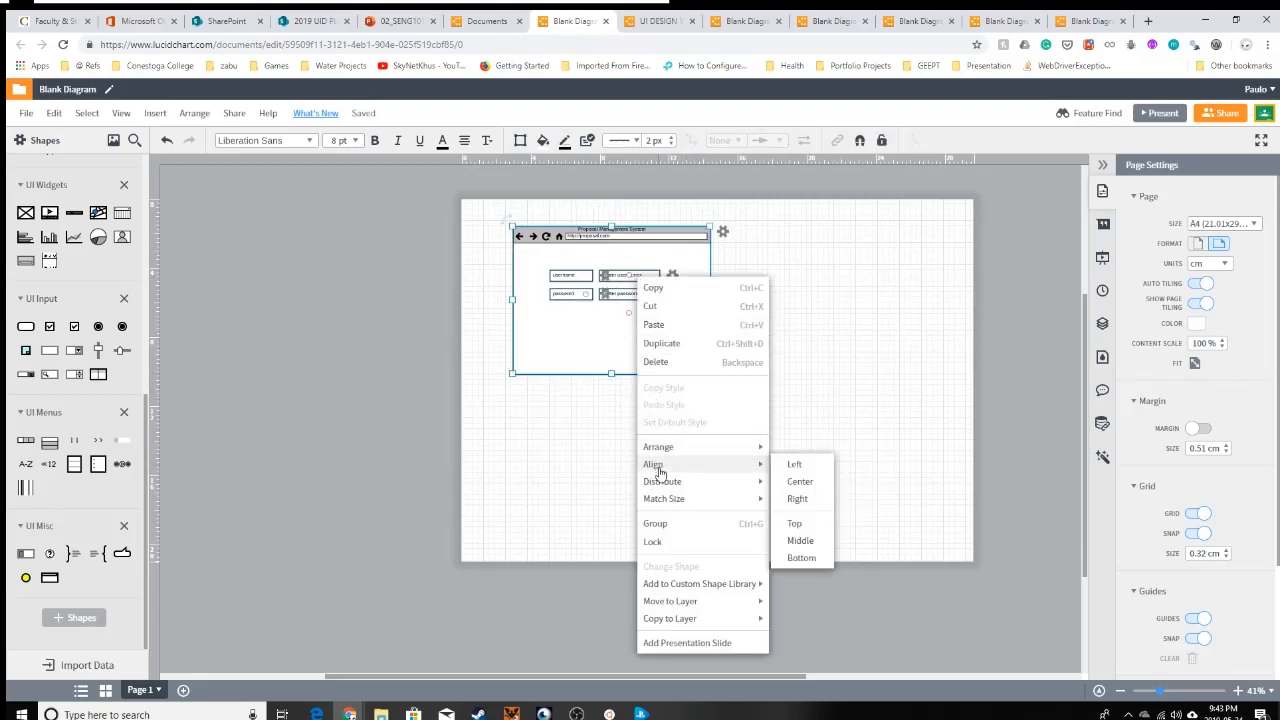
left_click(655, 523)
left_click(763, 457)
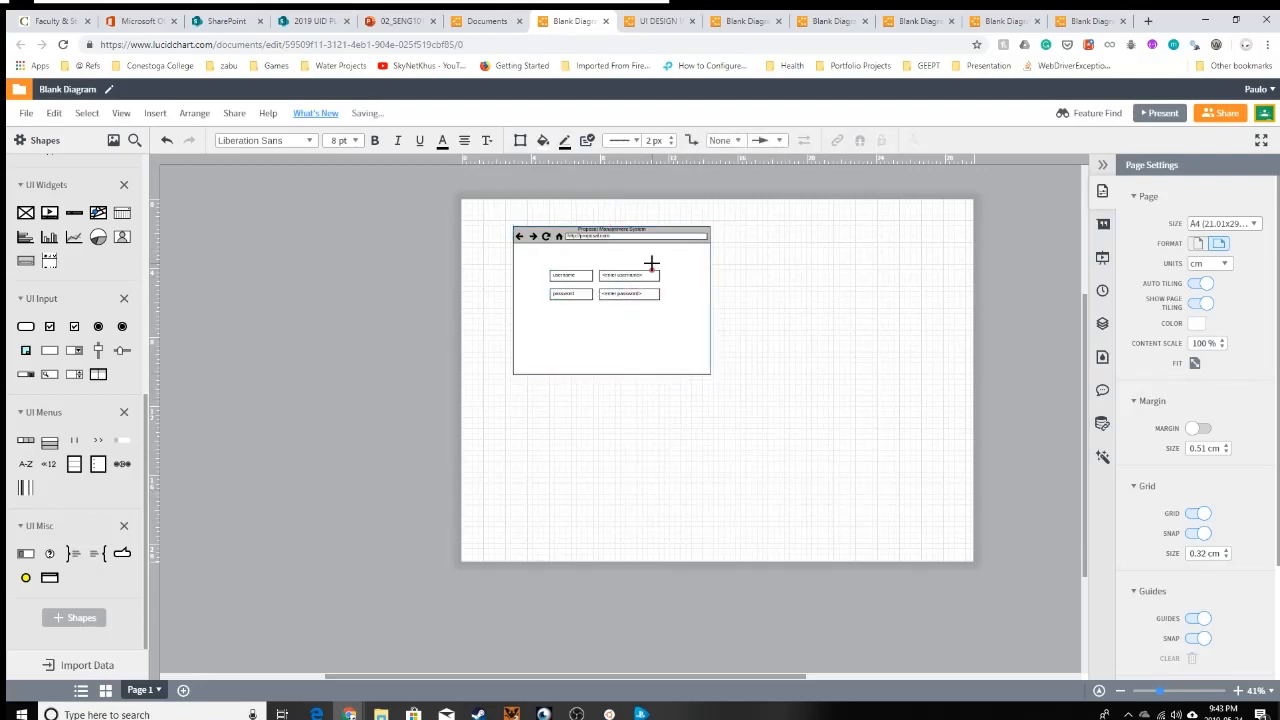
- Move the grouped login screen onto the boundary between the two page tiles, near the page's upper edge
left_click_drag(568, 236, 426, 233)
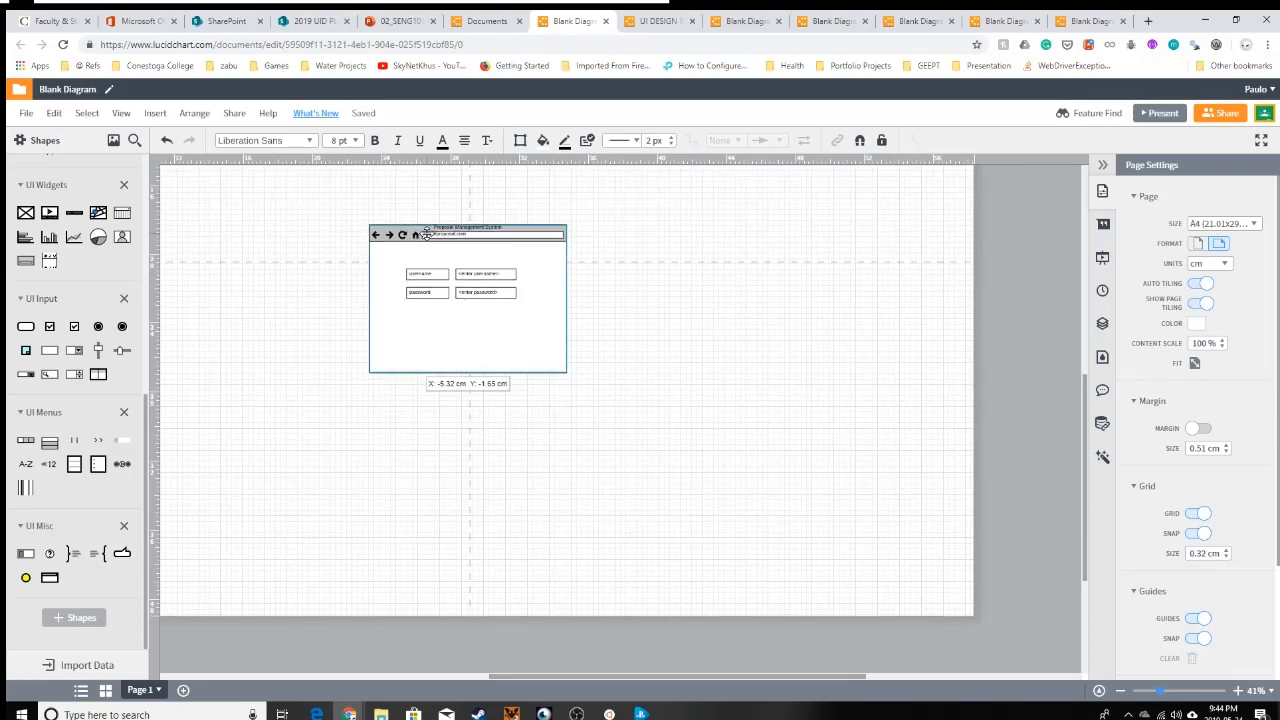
left_click_drag(426, 233, 452, 278)
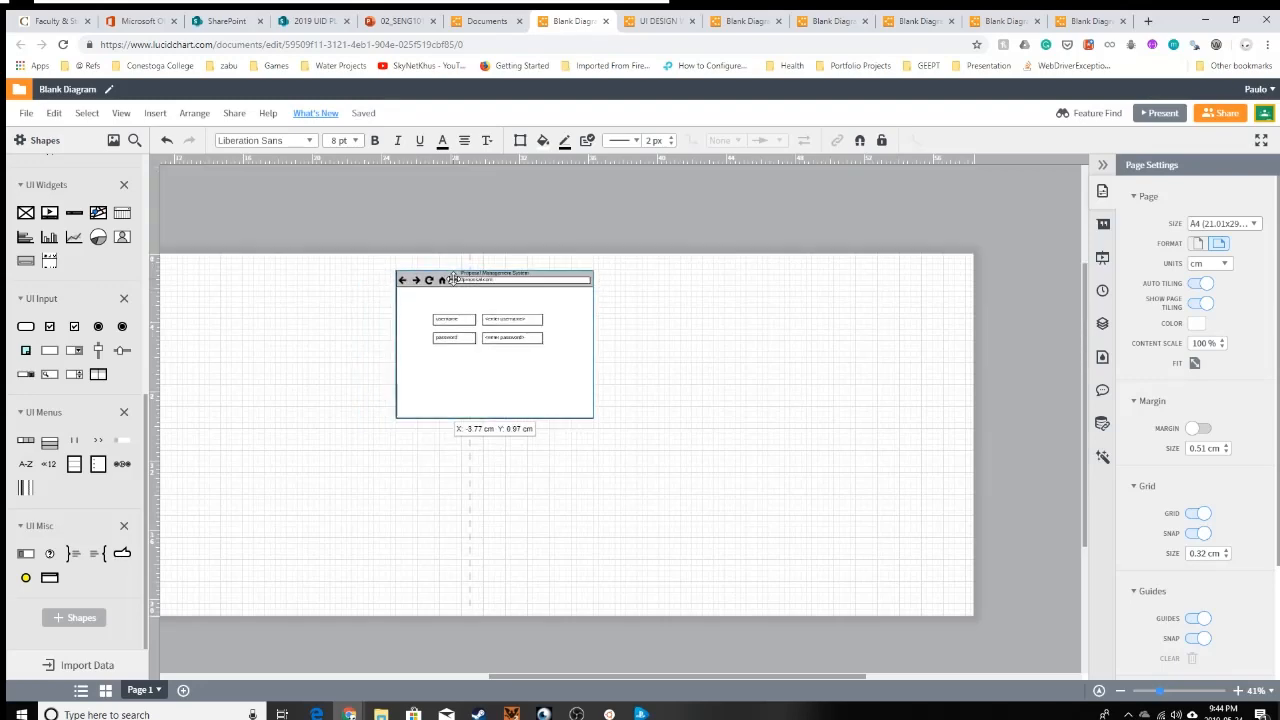
left_click_drag(452, 278, 452, 278)
left_click(797, 320)
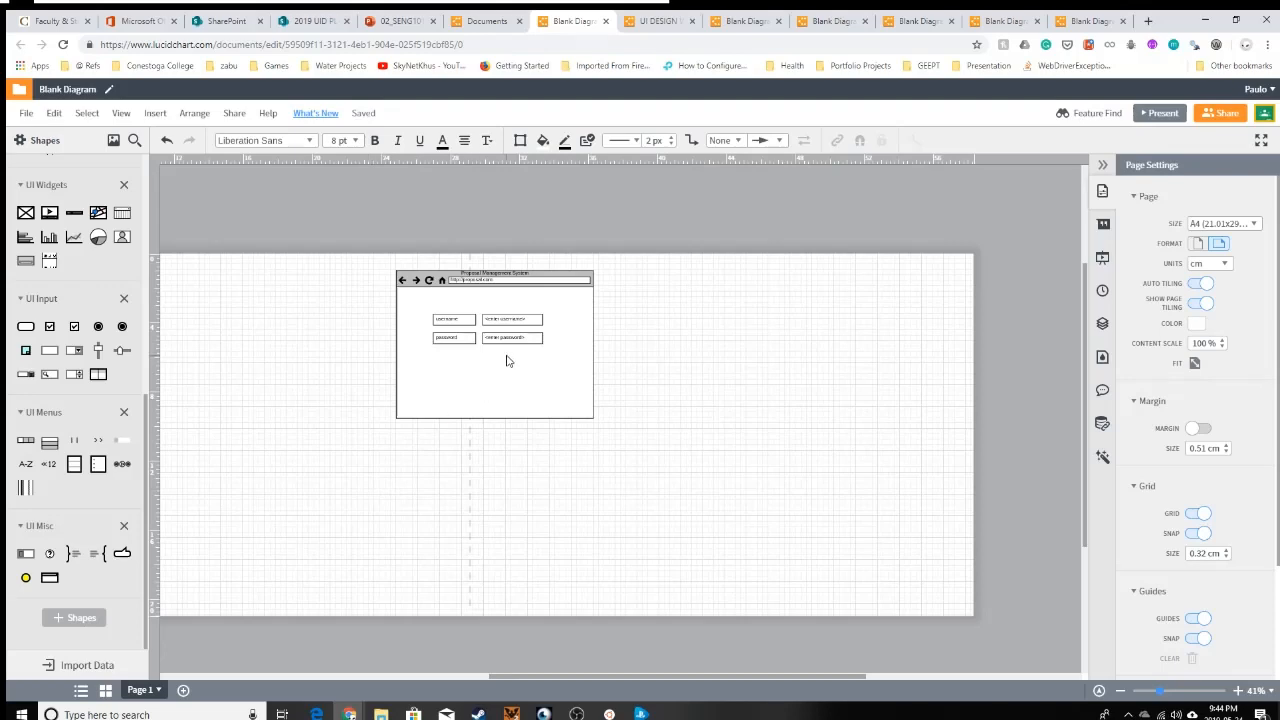
- Duplicate the grouped login screen and place the copy directly below the original, aligned with it
left_click(494, 284)
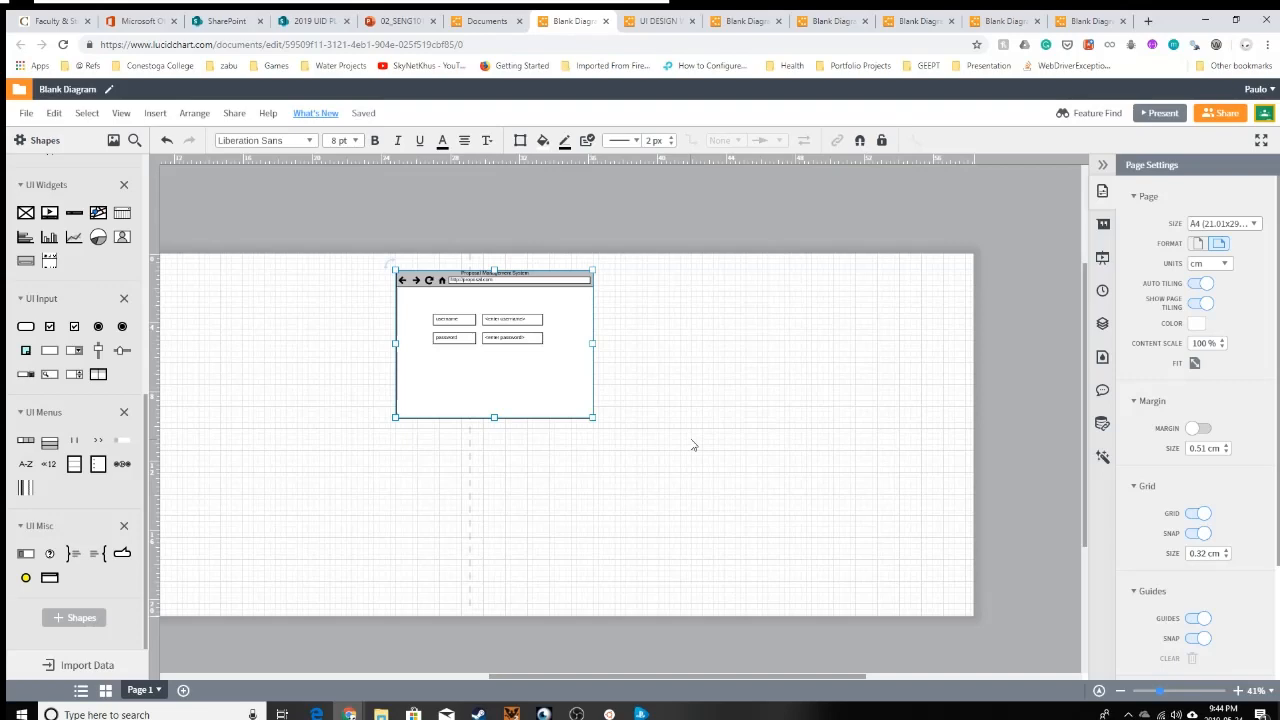
left_click(696, 326)
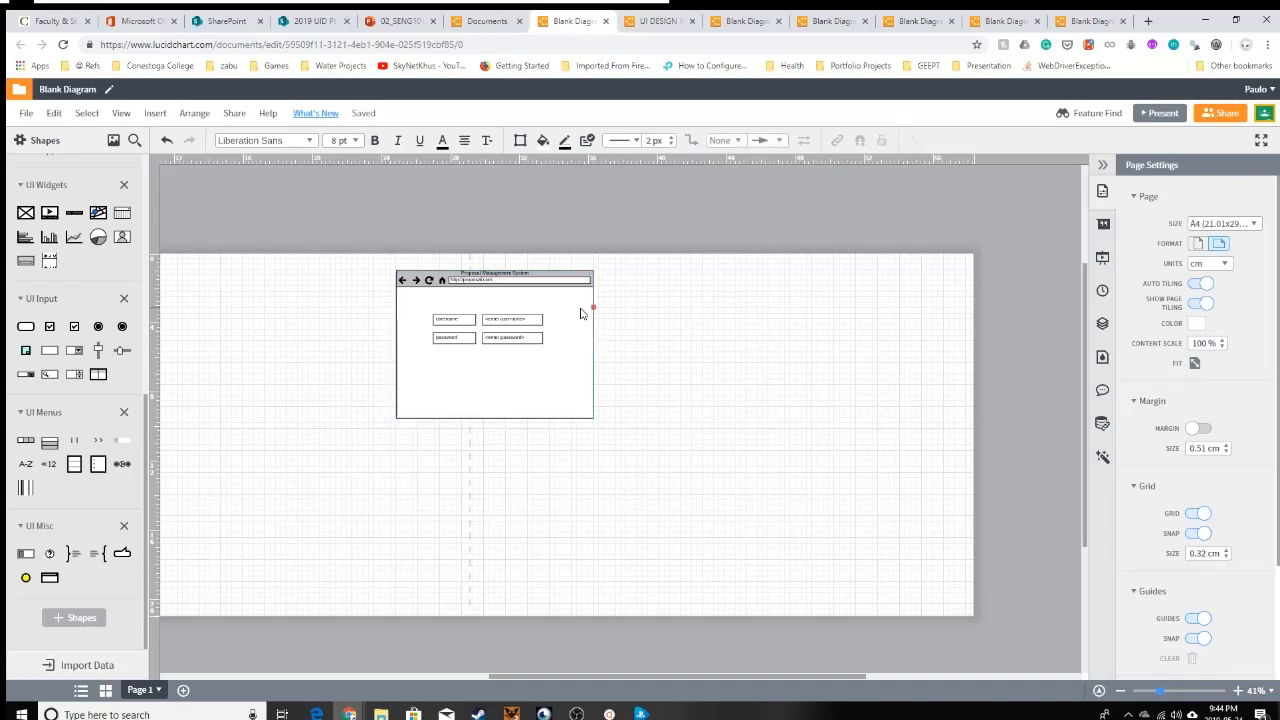
left_click(566, 280)
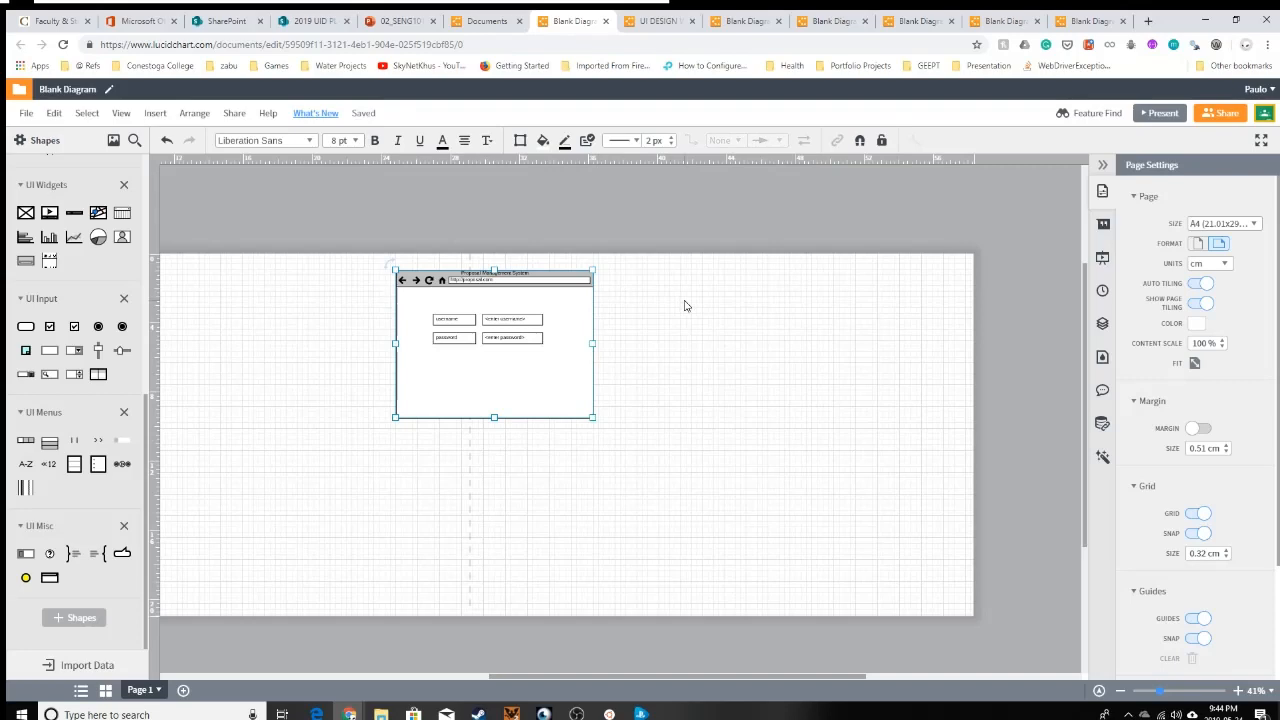
left_click(677, 477)
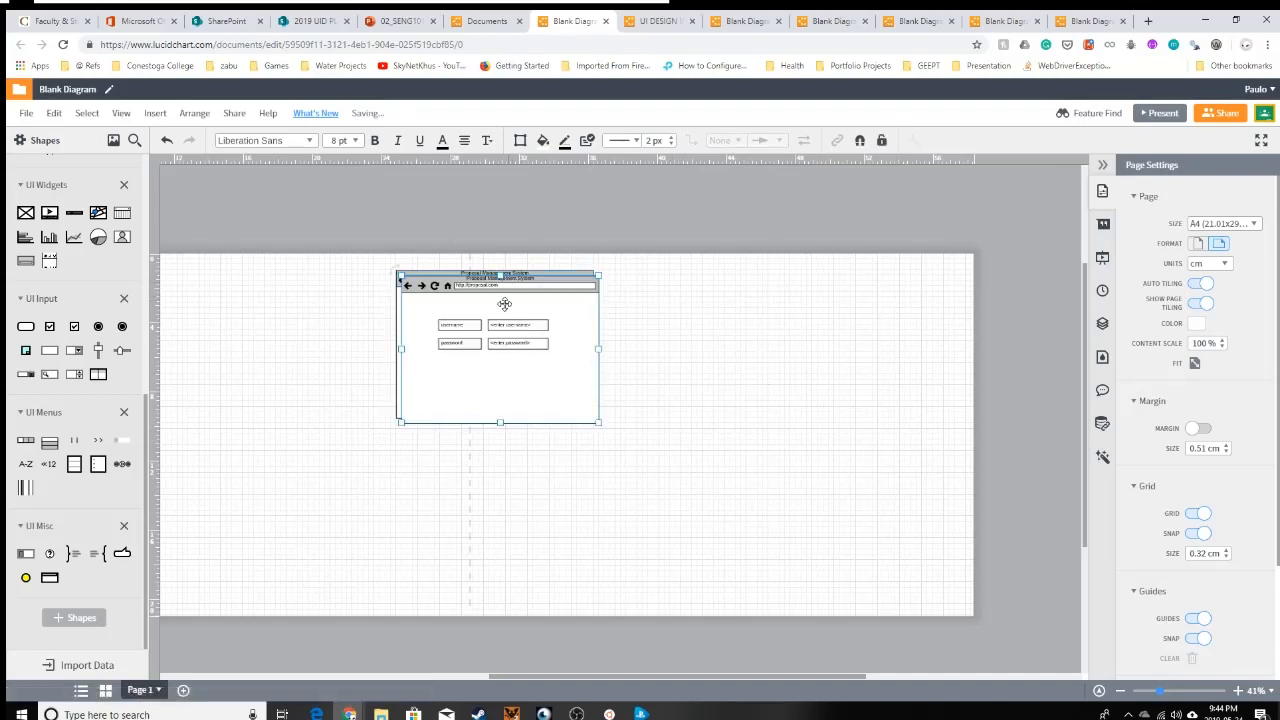
left_click_drag(503, 284, 504, 463)
left_click(644, 490)
scroll(606, 494, "down", 1)
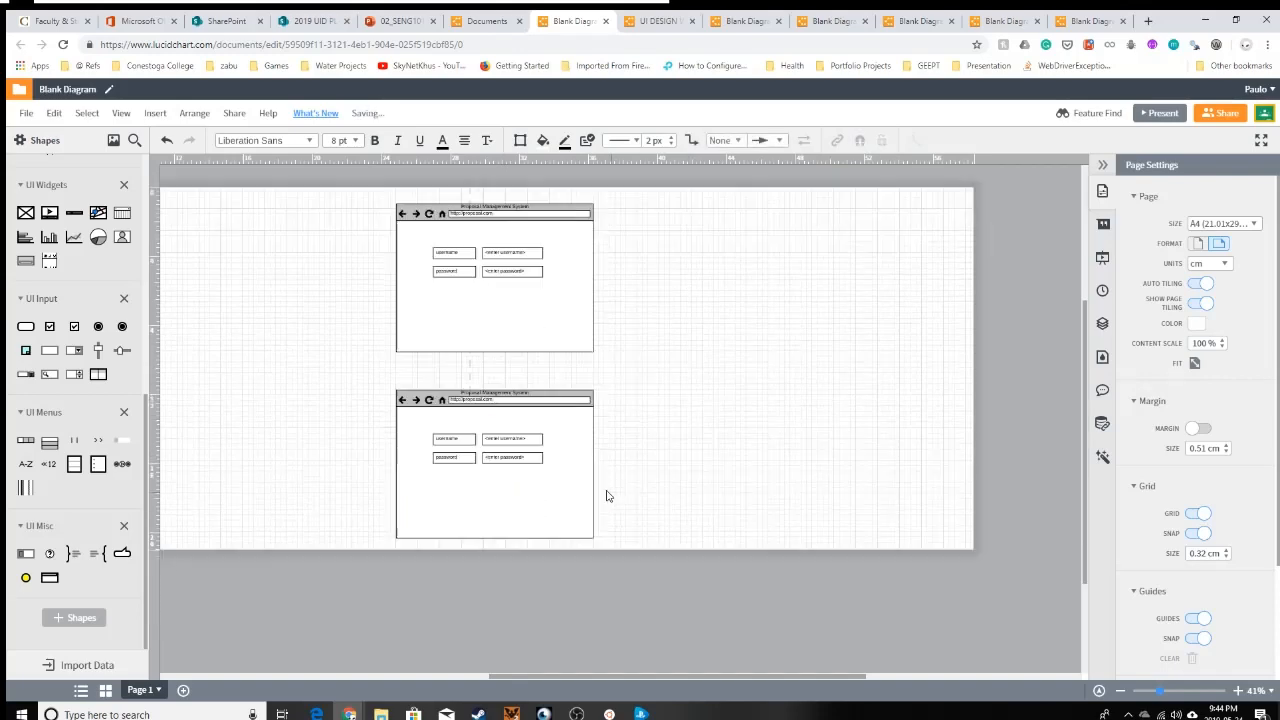
- Ungroup the lower browser window copy and delete its four username and password text inputs
right_click(519, 458)
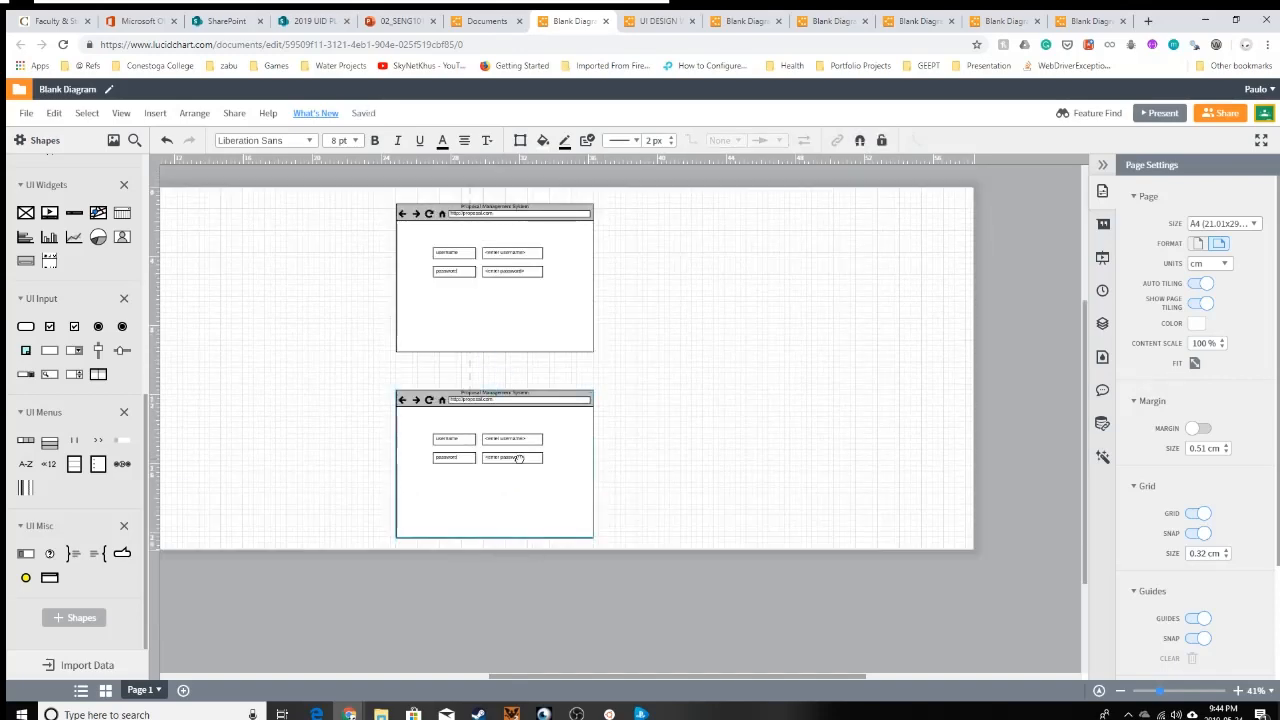
left_click(571, 326)
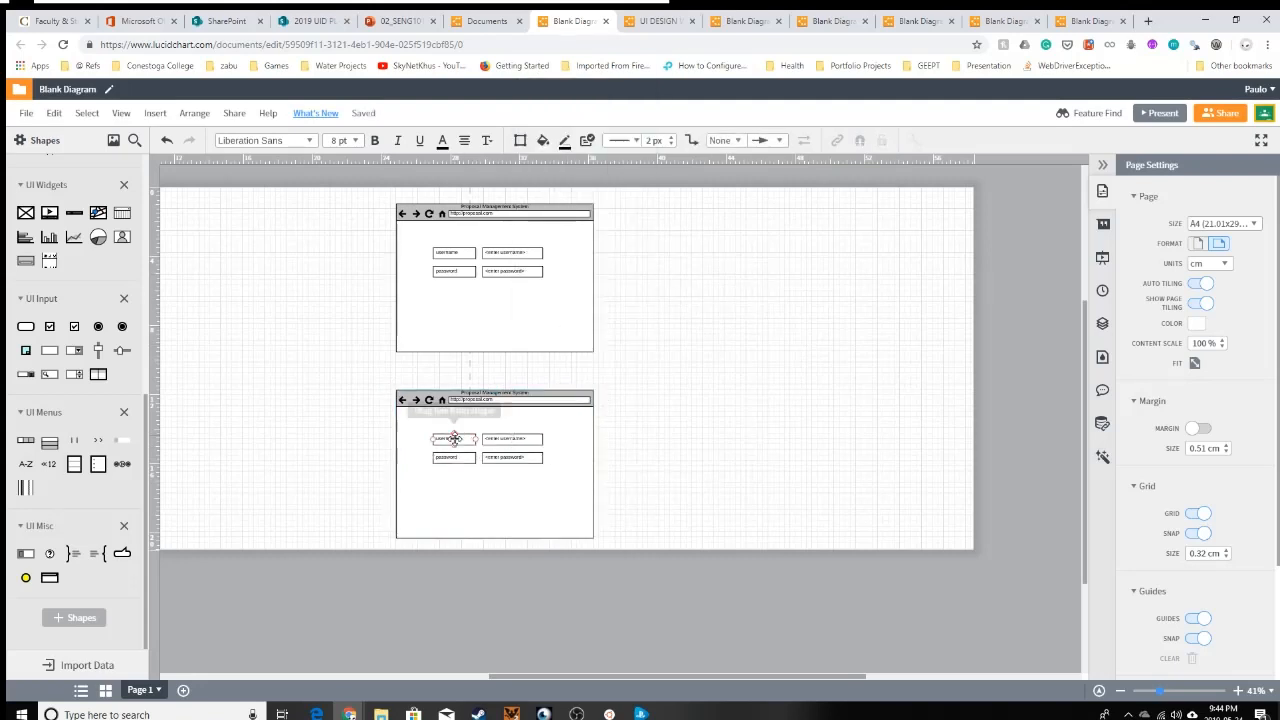
left_click_drag(451, 440, 454, 438)
key("Delete")
left_click(491, 438)
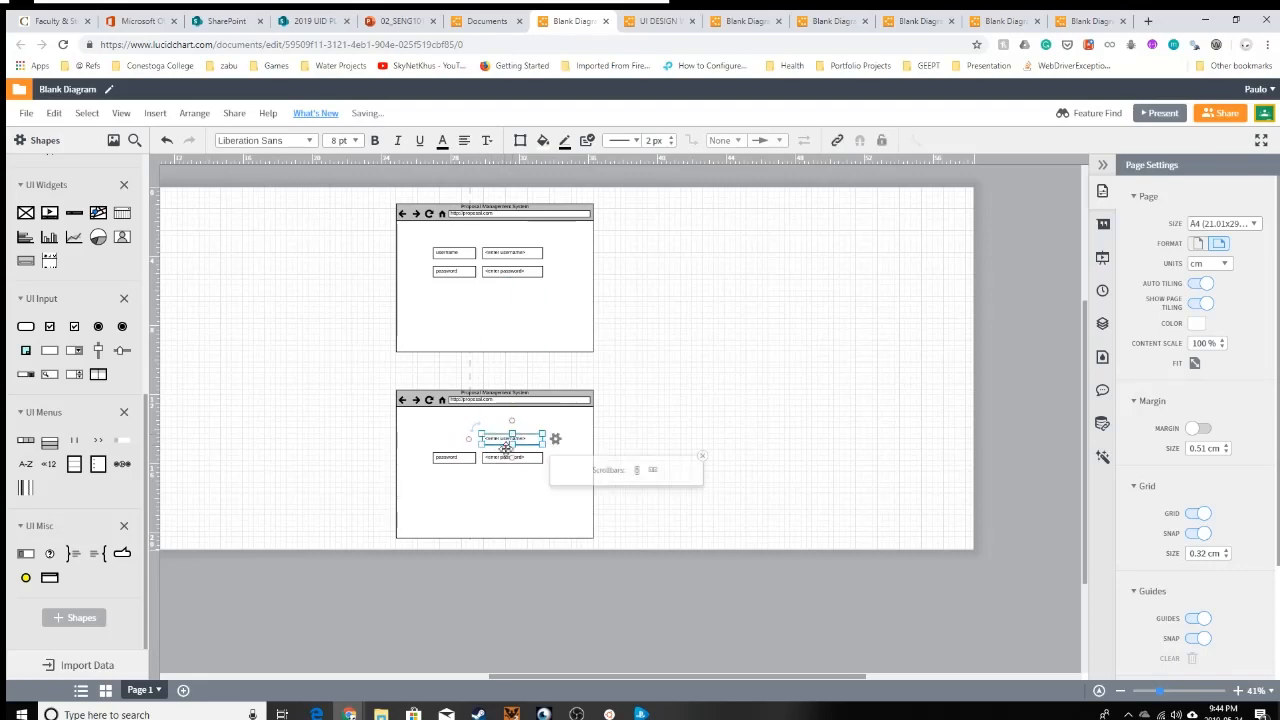
key("Delete")
key("Delete")
left_click(436, 458)
key("Delete")
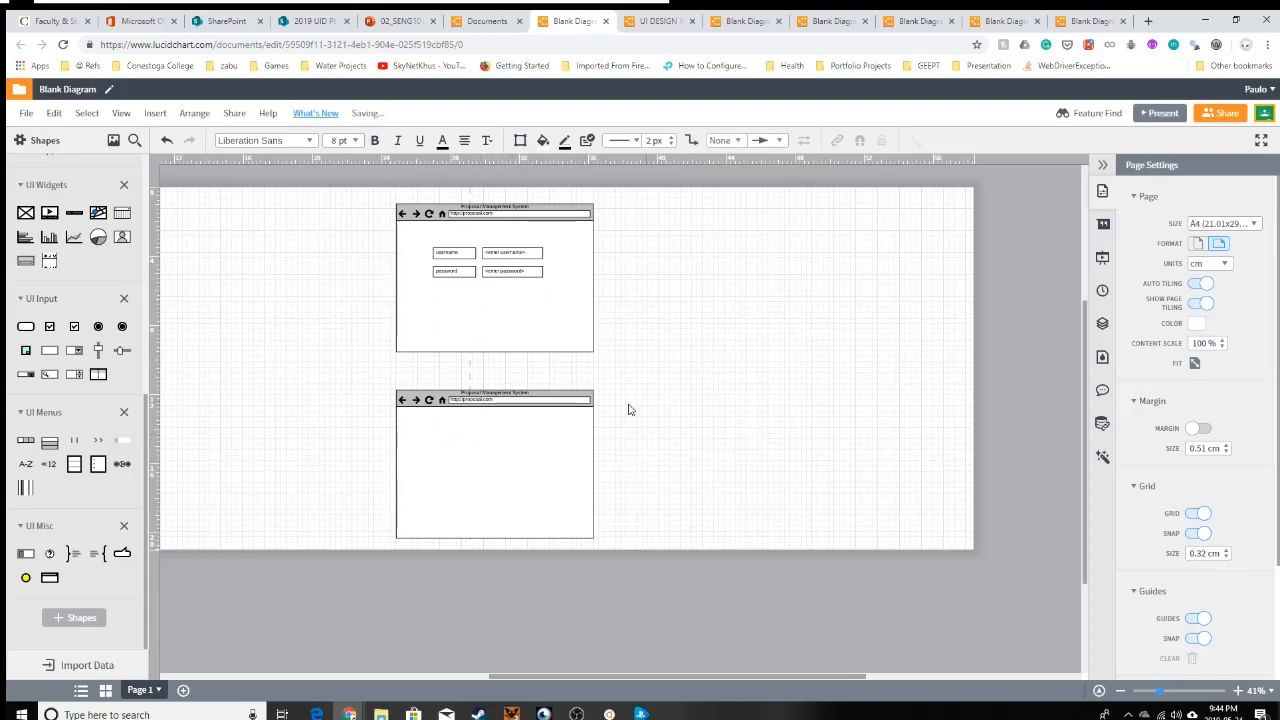
scroll(464, 448, "up", 5)
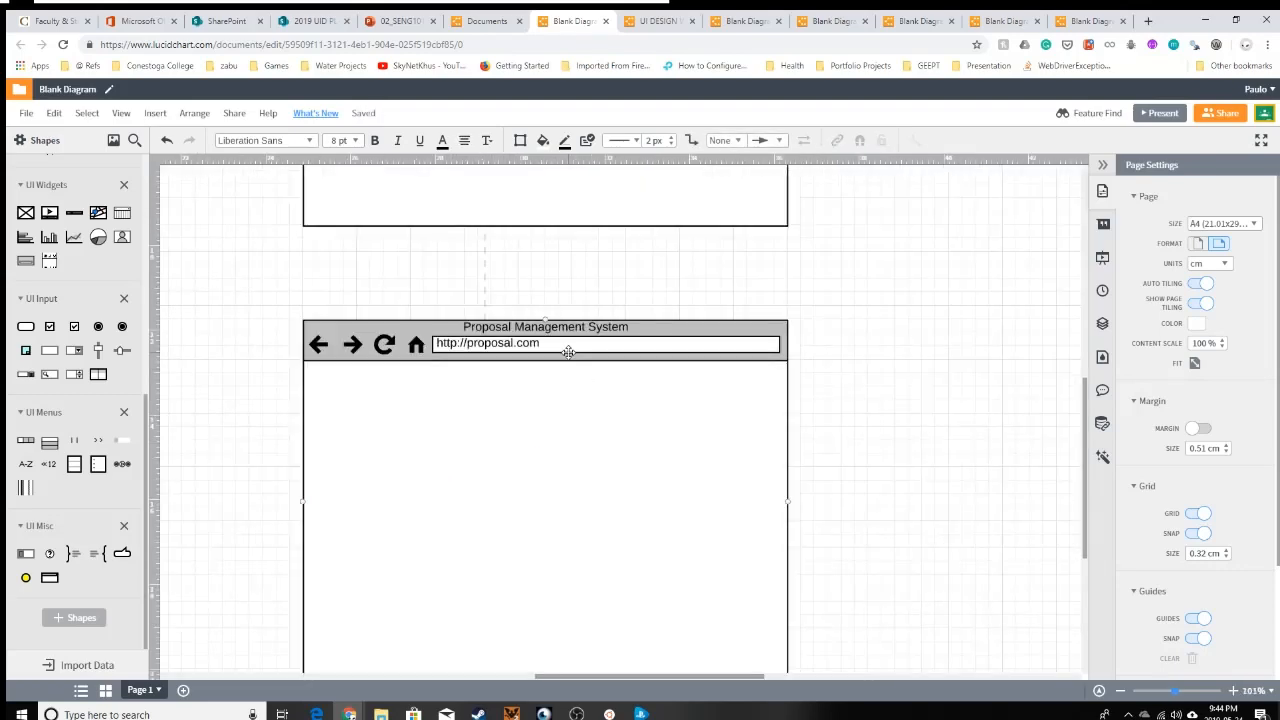
left_click(568, 352)
double_click(568, 352)
left_click(574, 345)
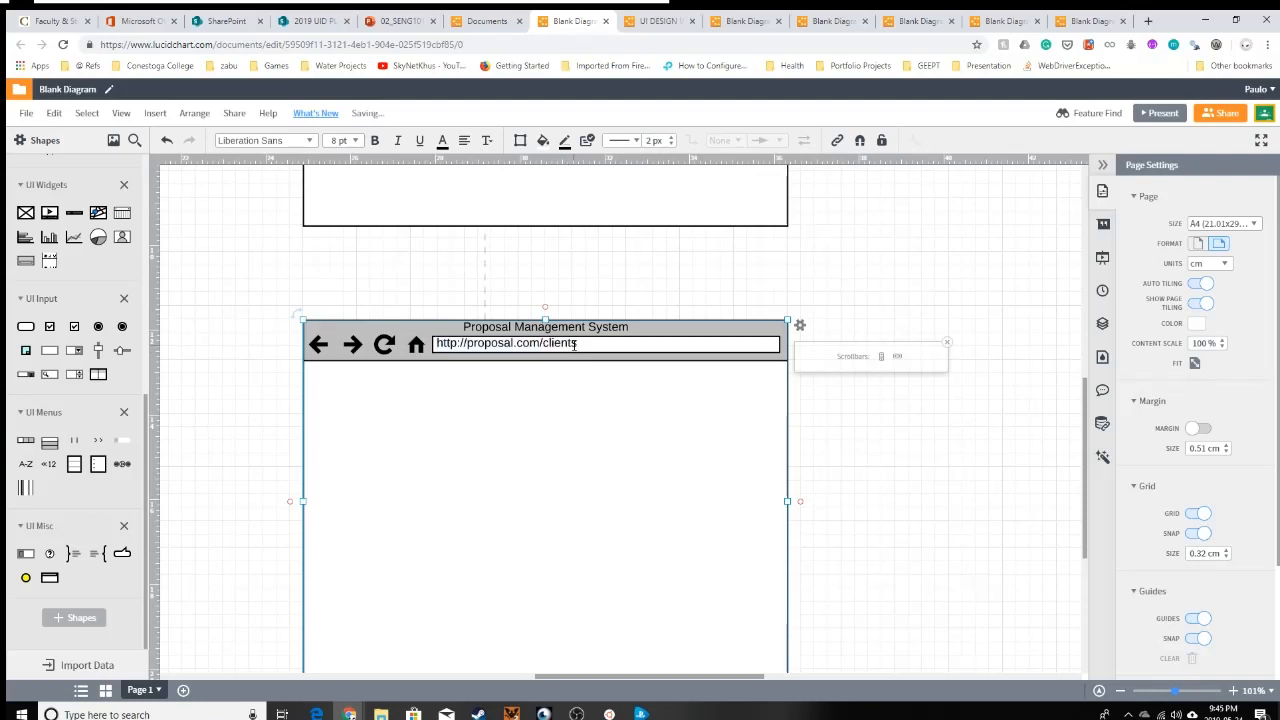
type("/clients")
left_click(903, 431)
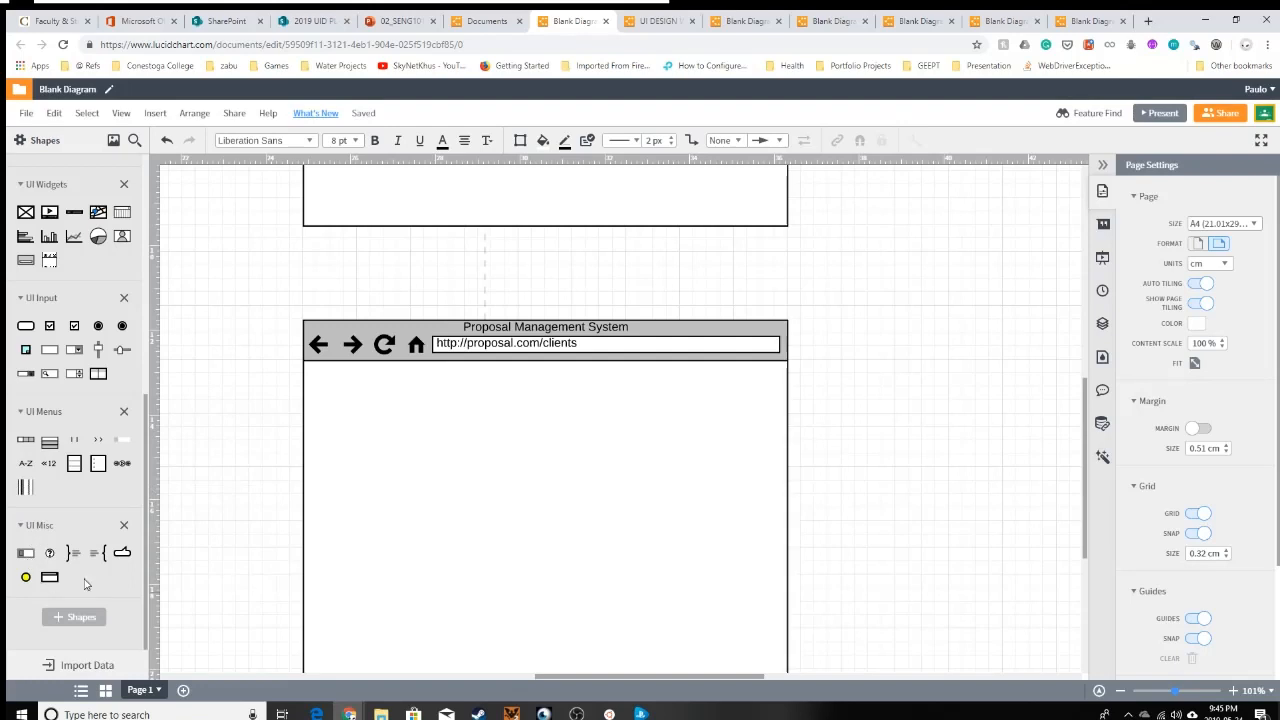
- Place an Accordion container inside the lower browser window and widen it to fill most of the window's width
mouse_move(101, 468)
scroll(101, 468, "up", 3)
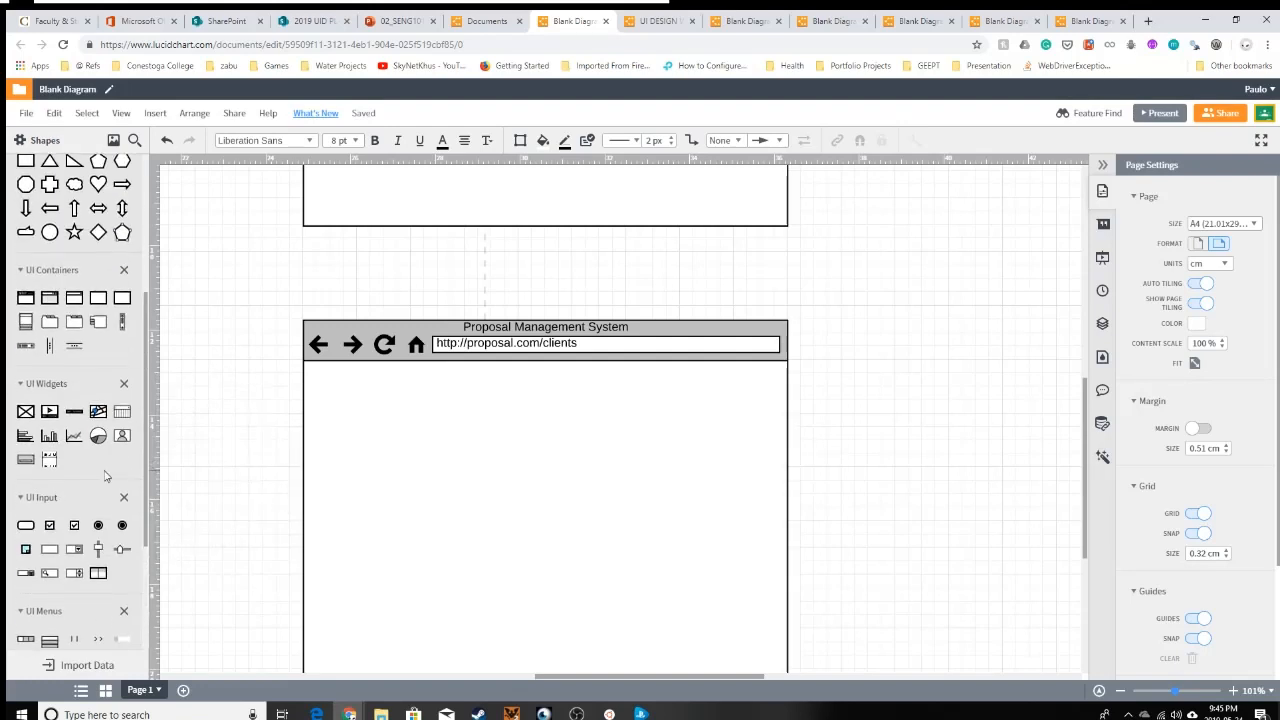
mouse_move(28, 460)
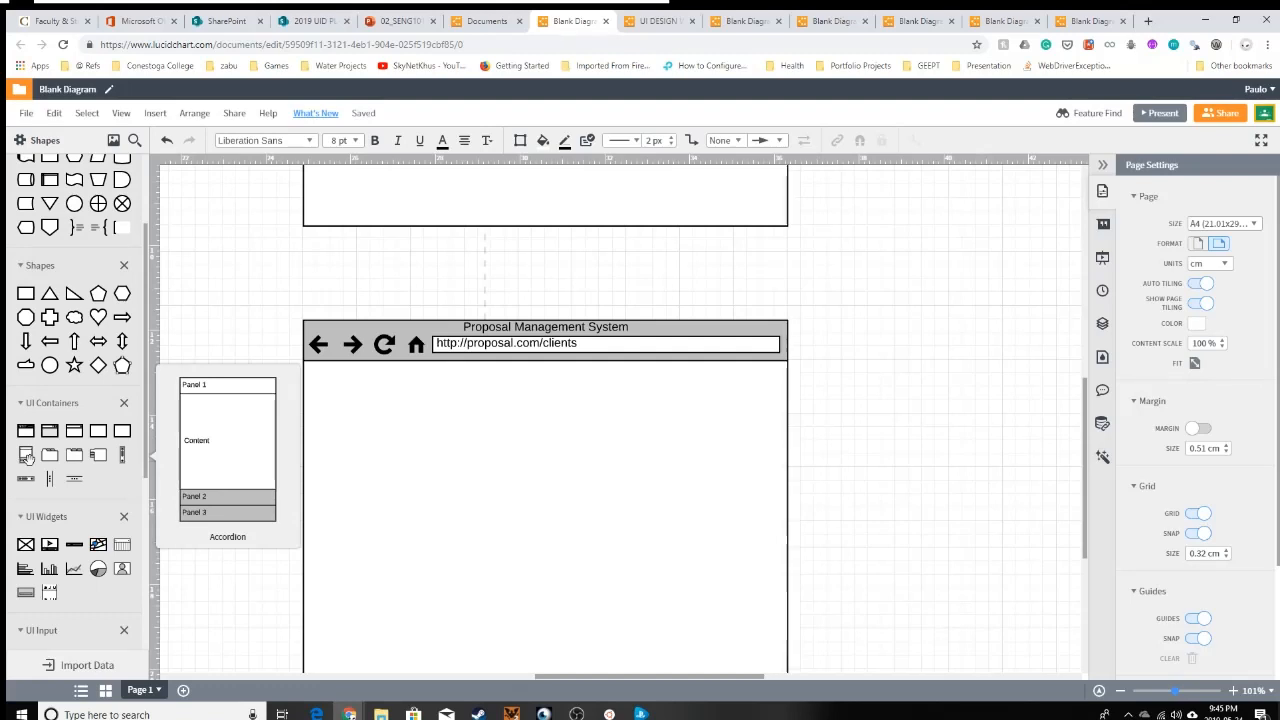
left_click_drag(28, 457, 443, 527)
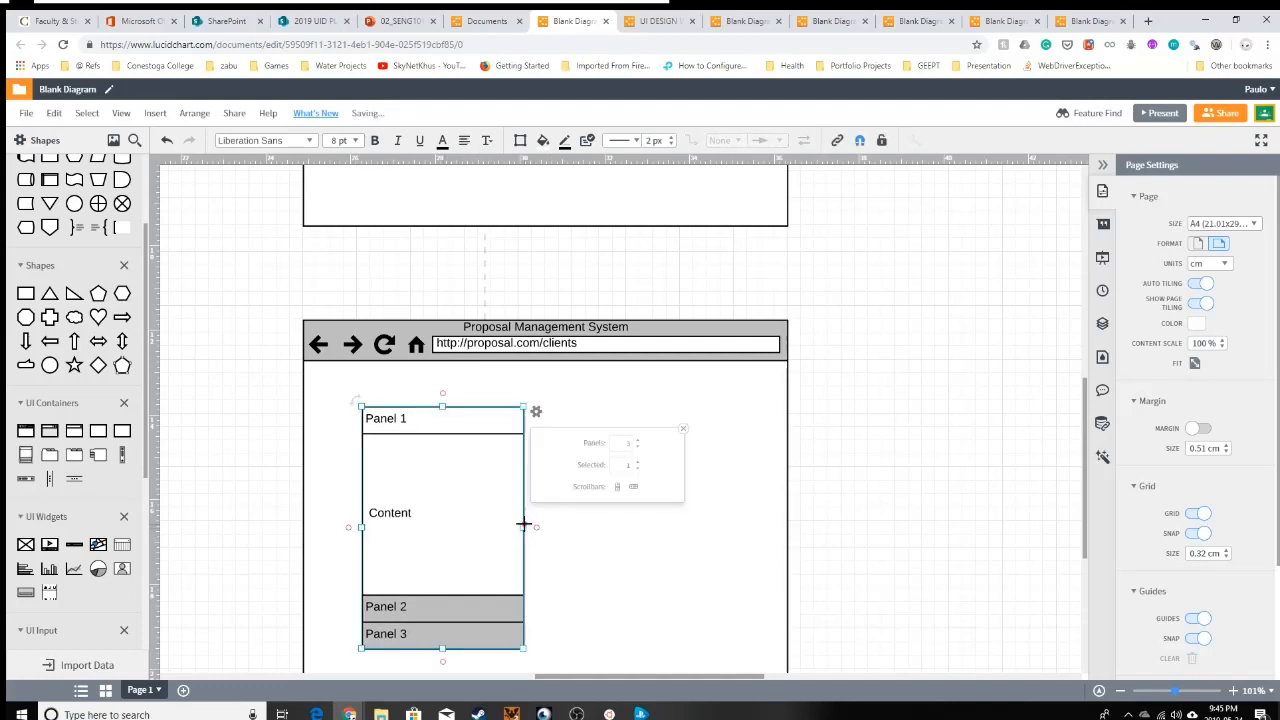
left_click_drag(524, 527, 709, 528)
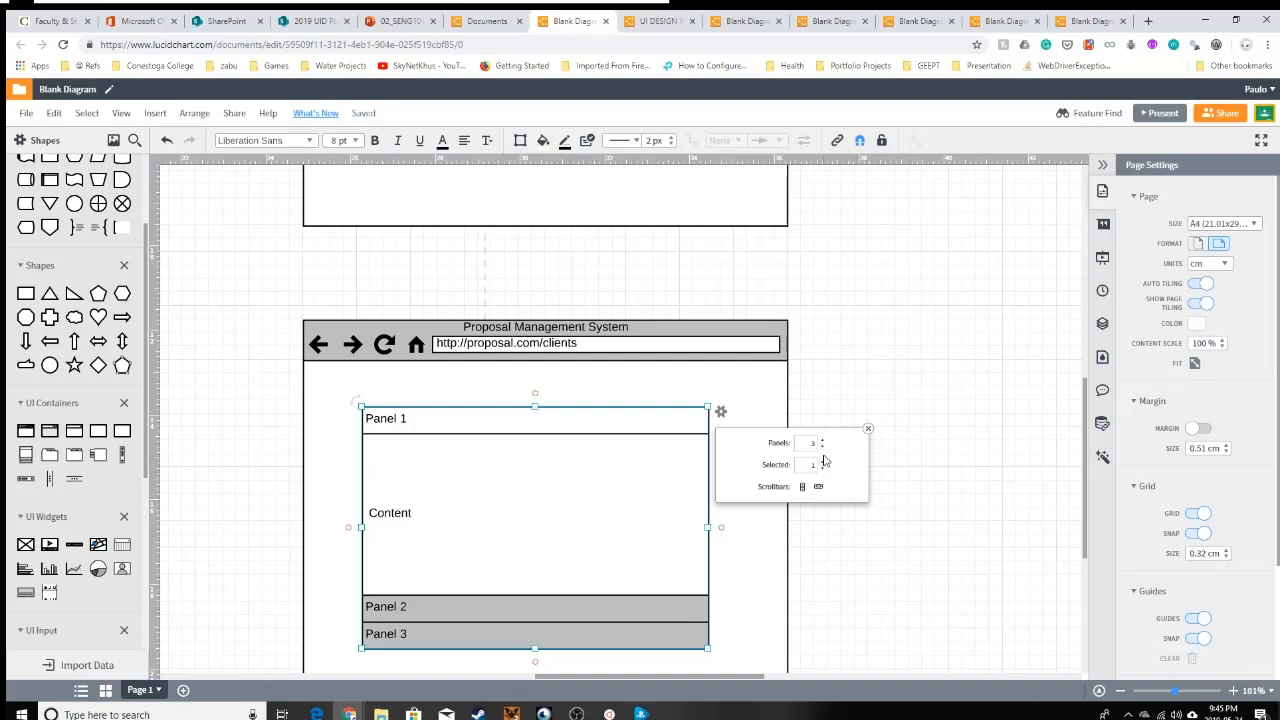
- Set the accordion to 2 panels and title its first panel "List of Clients"
left_click(822, 447)
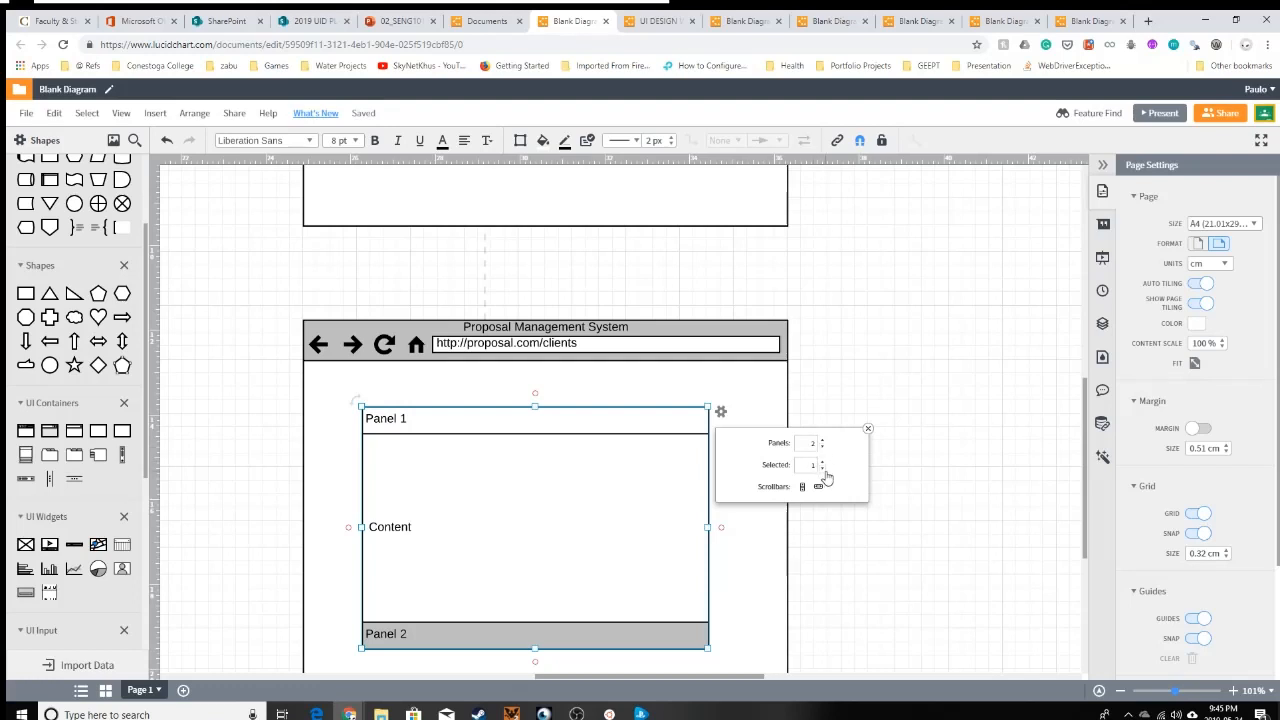
double_click(426, 420)
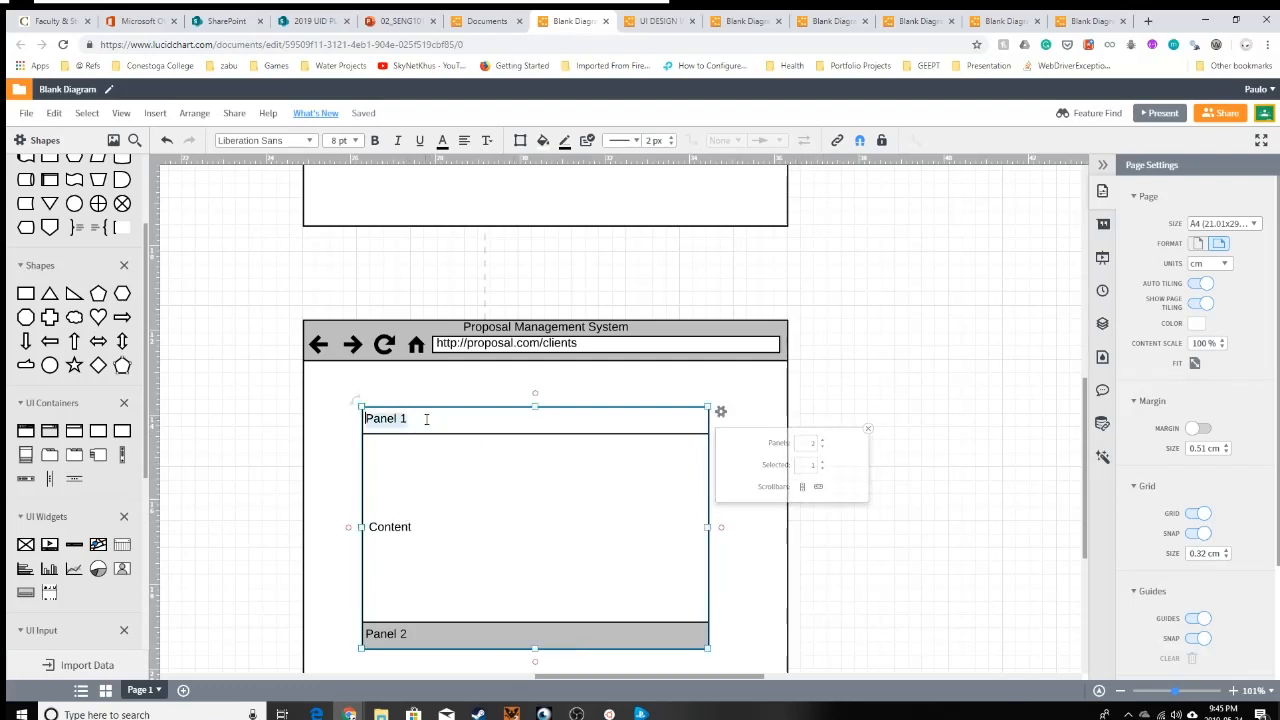
type("List of Clients")
- Clear the accordion's content text and rename its second panel "Add New Client"
double_click(517, 521)
key("BackSpace")
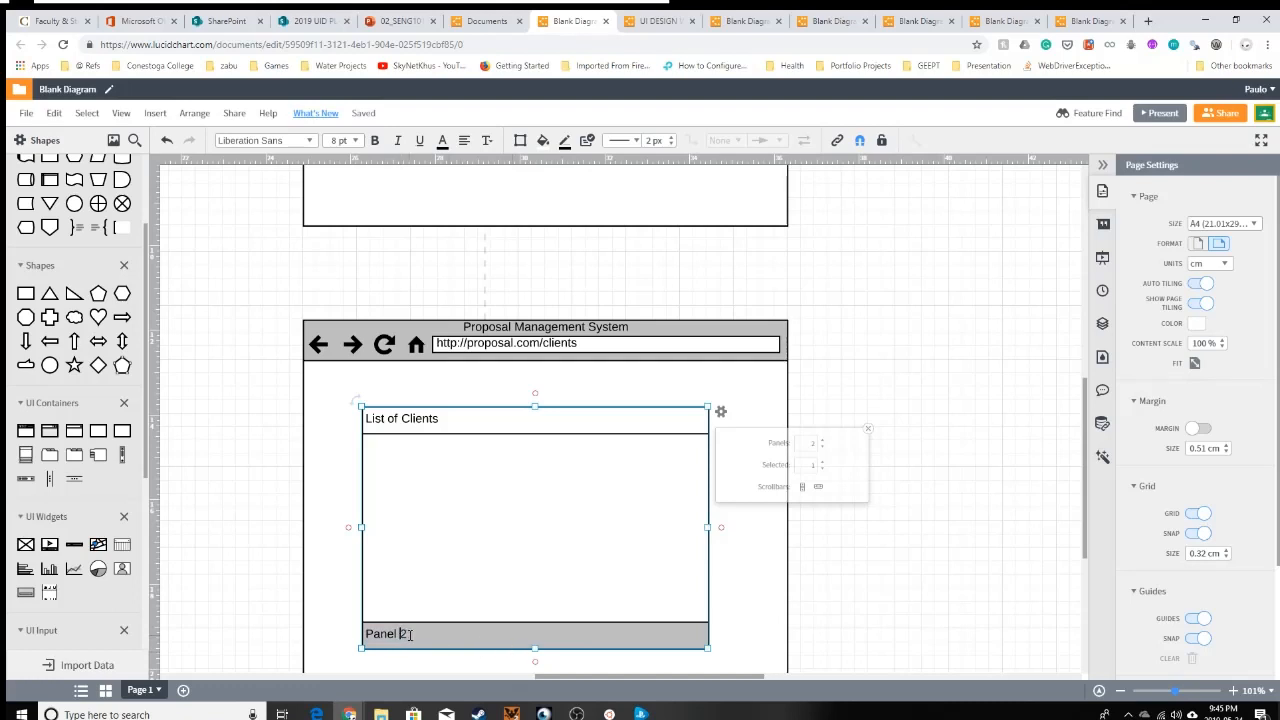
type("Add ")
type("nre")
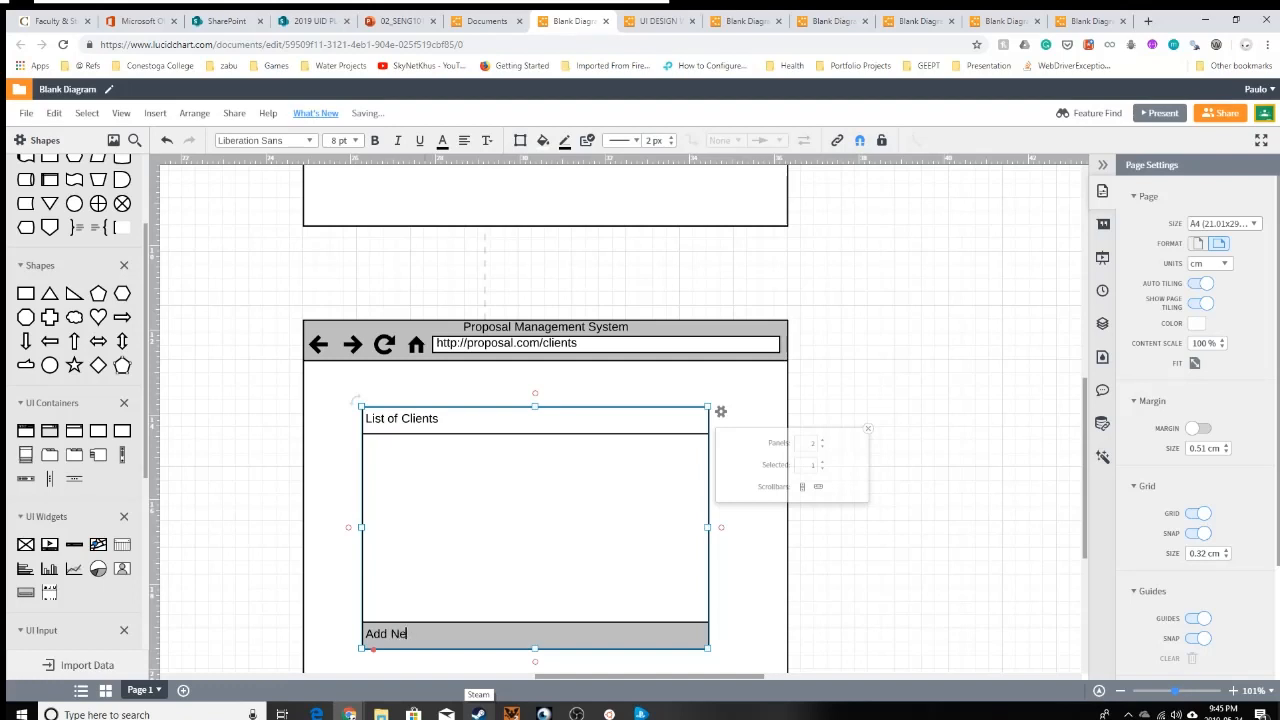
type("w Client")
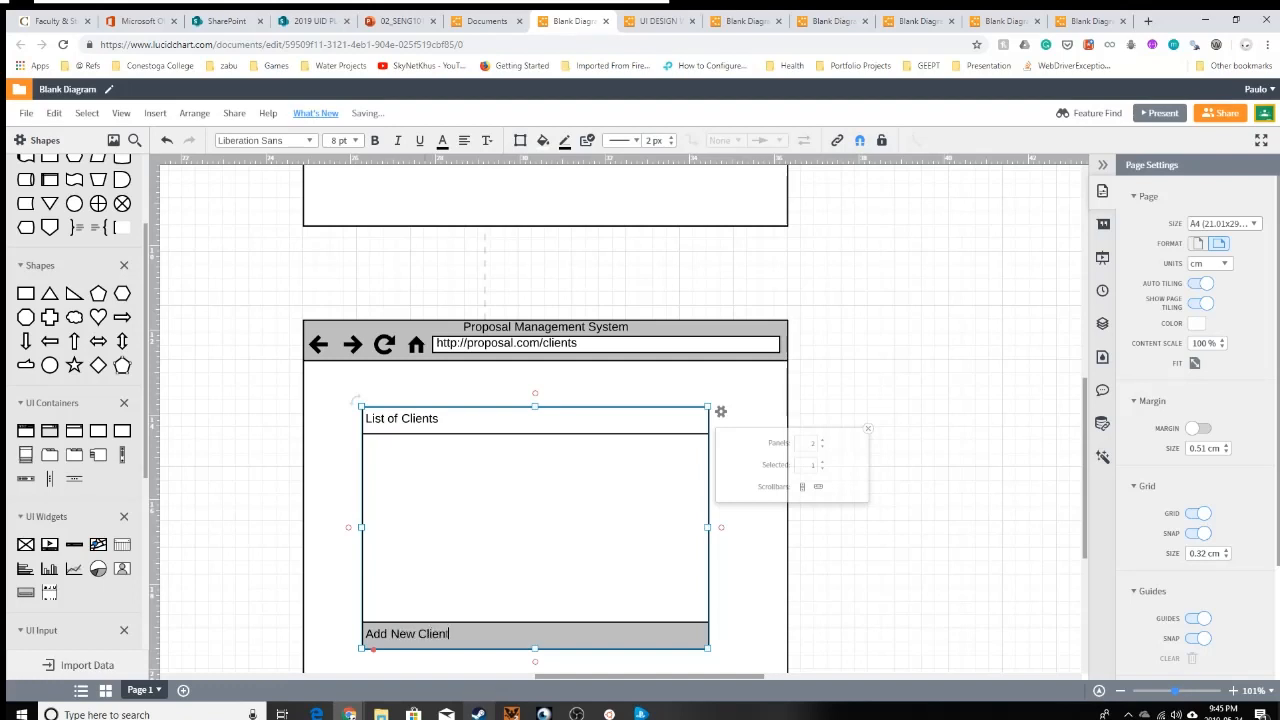
left_click(770, 605)
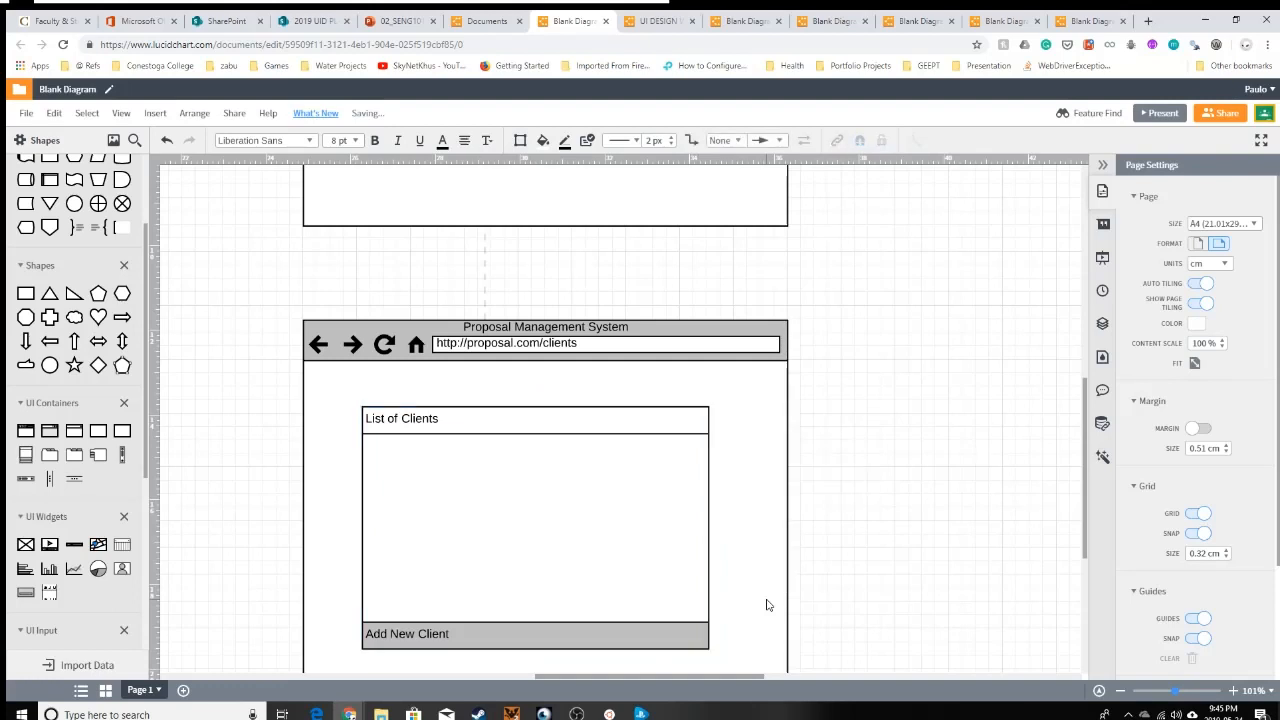
left_click(566, 540)
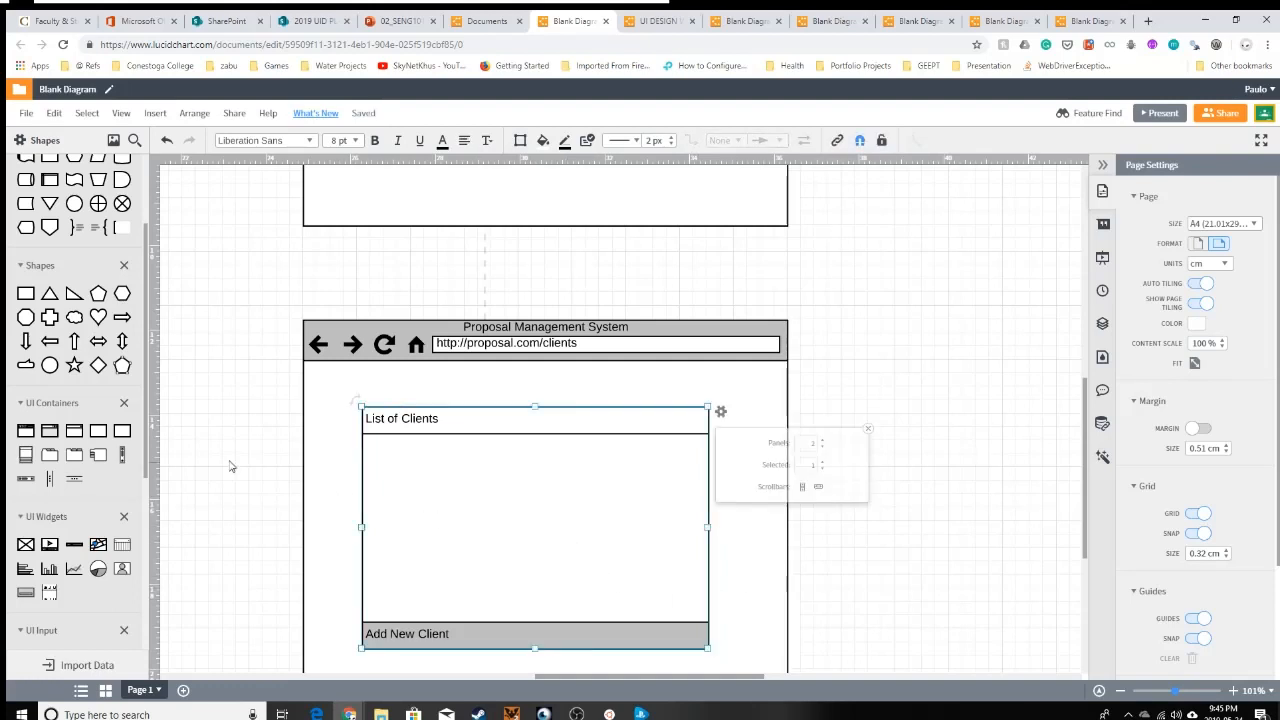
left_click(229, 465)
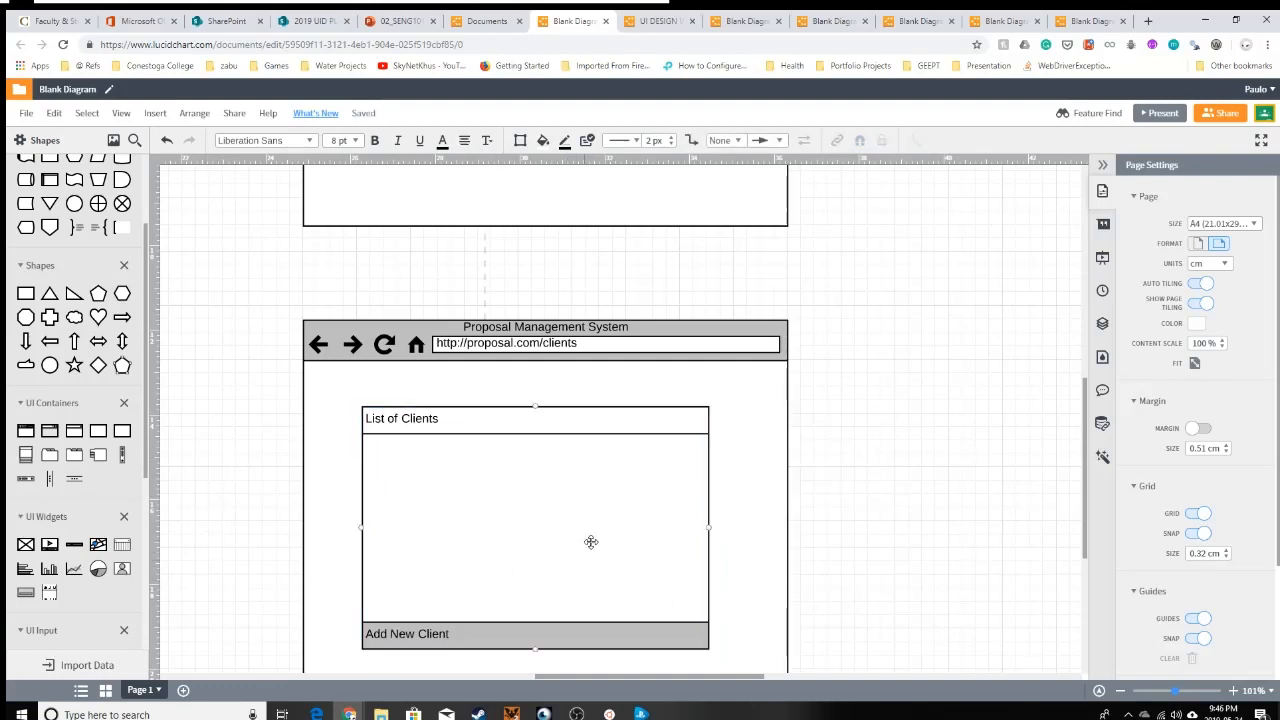
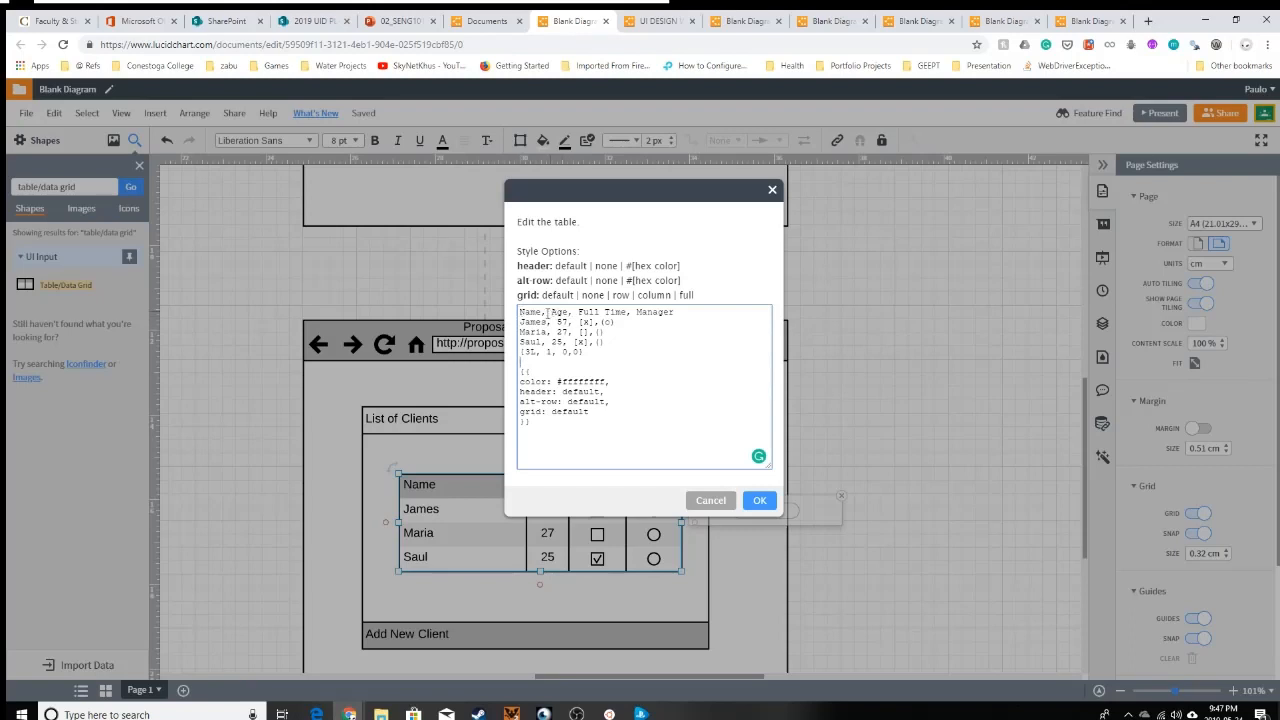
- Replace the table markup's header row with just two column headings, "ID, Name"
left_click_drag(540, 314, 549, 313)
left_click(550, 313)
double_click(556, 313)
left_click_drag(541, 312, 516, 312)
type("Client")
key("BackSpace")
key("BackSpace")
key("BackSpace")
key("BackSpace")
key("BackSpace")
key("BackSpace")
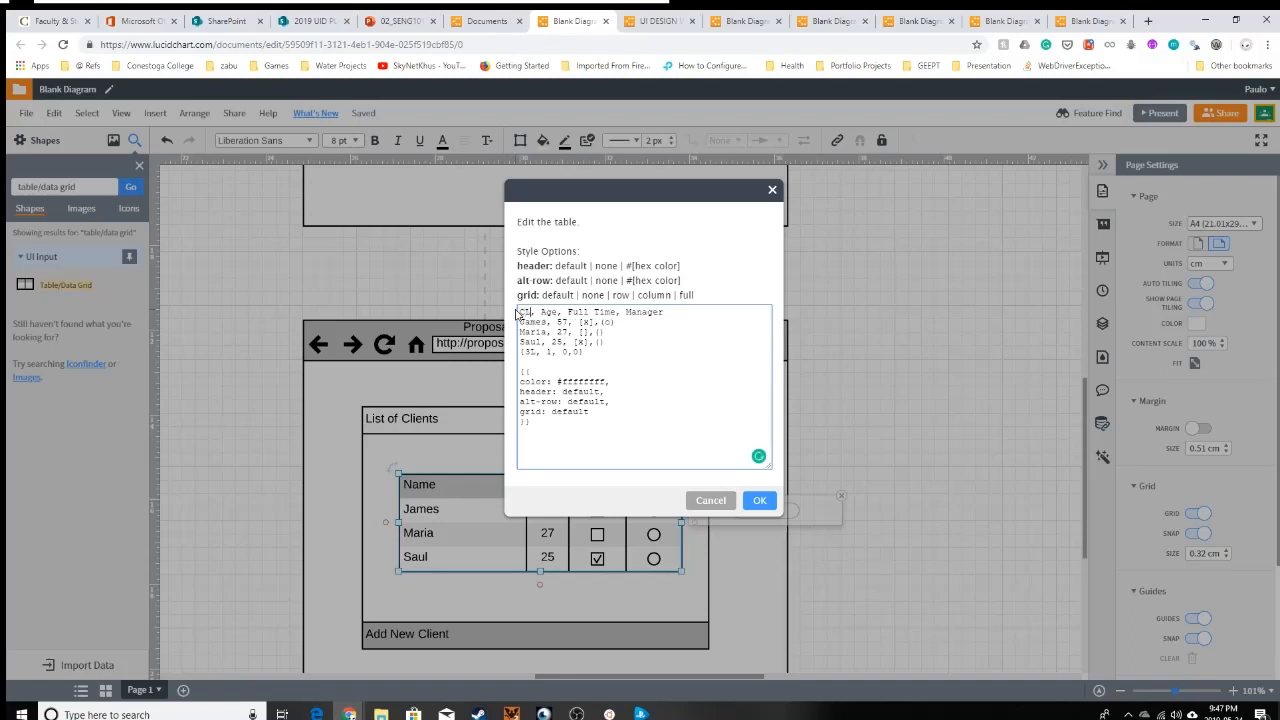
type("ID")
key("BackSpace")
key("BackSpace")
key("BackSpace")
type("Name")
double_click(583, 312)
left_click_drag(638, 316, 729, 314)
key("BackSpace")
- Remove the checkbox and radio button values from all three data rows of the table markup
left_click_drag(569, 322, 662, 319)
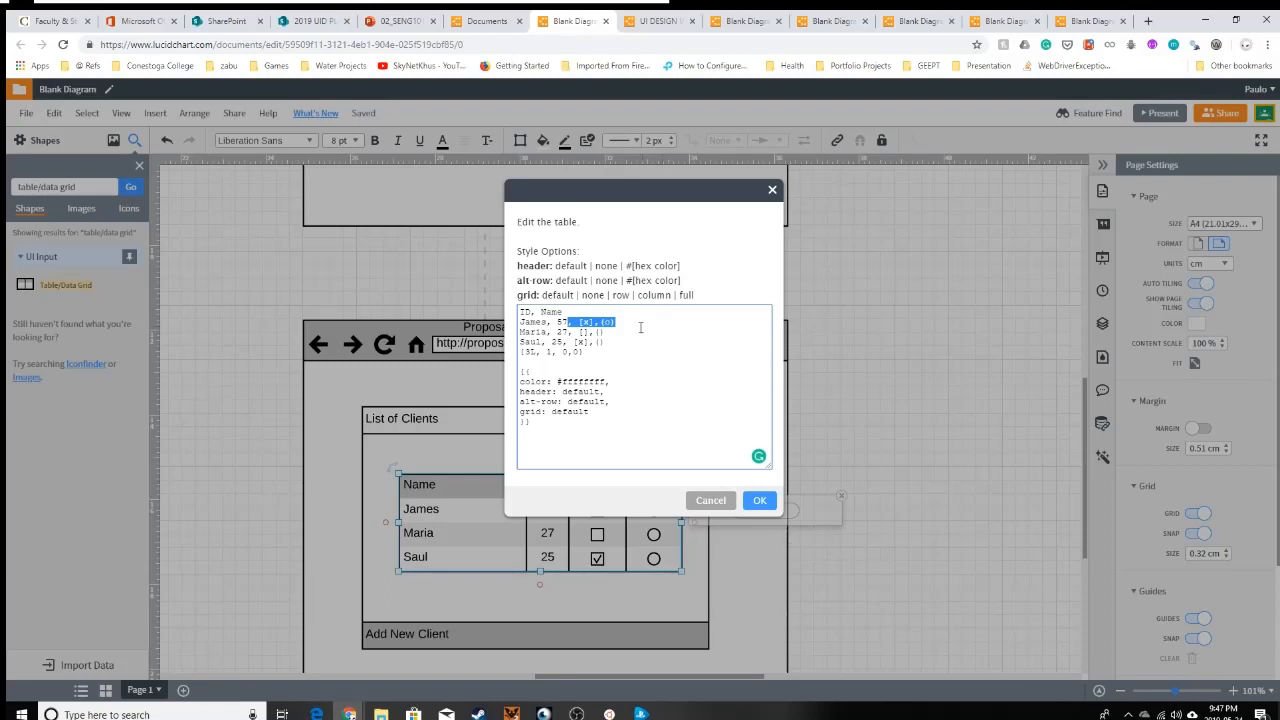
key("BackSpace")
key("shift+Down")
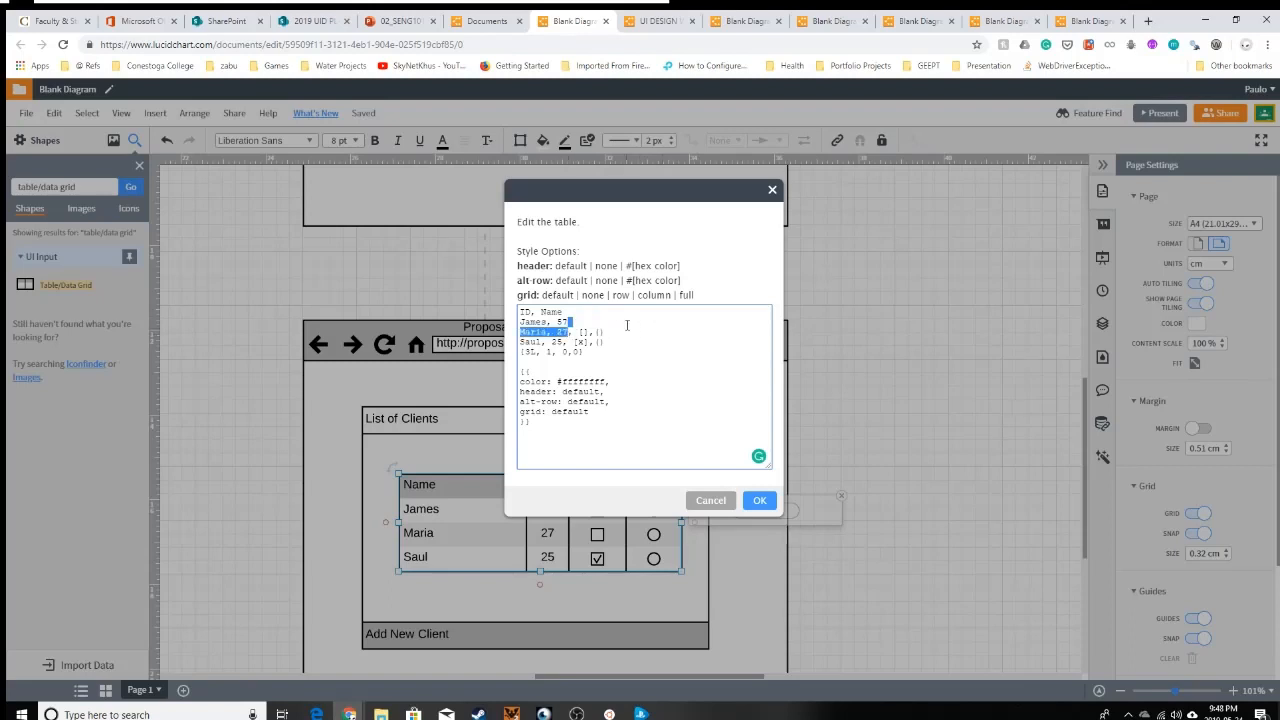
key("Right")
key("shift+End")
key("BackSpace")
key("shift+Down")
key("Right")
key("shift+End")
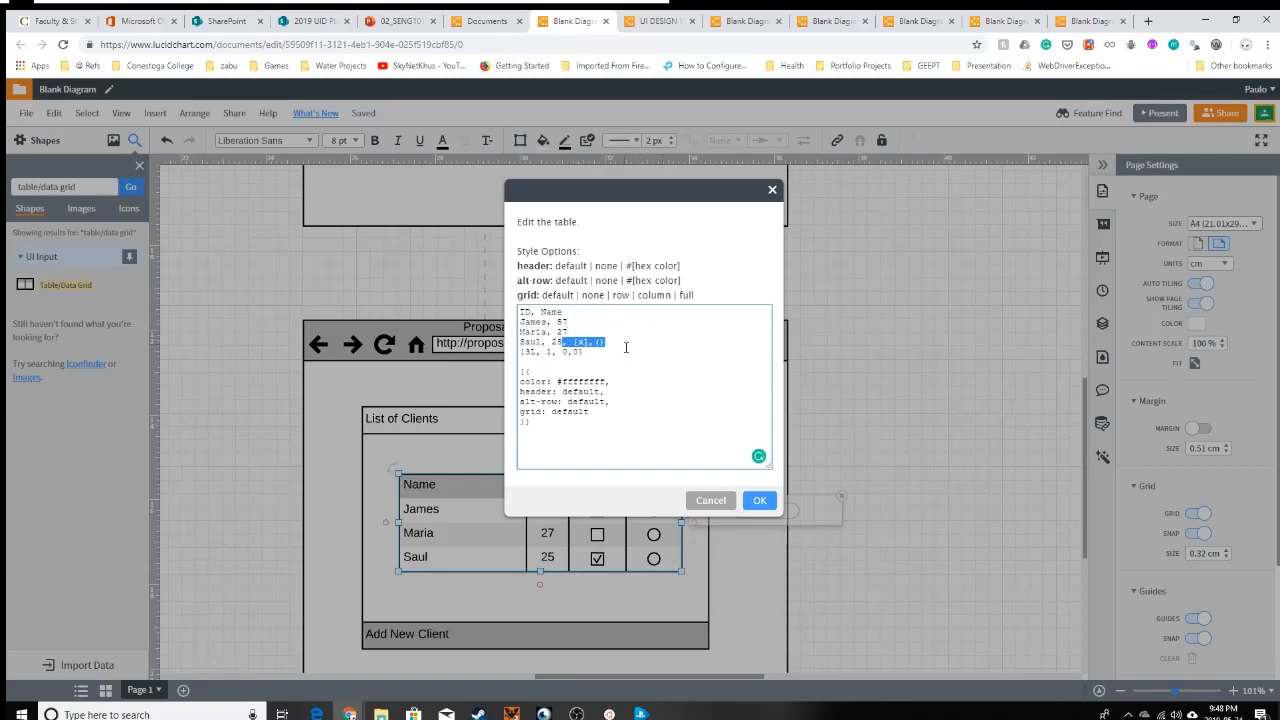
key("shift+Down")
key("shift+Up")
key("BackSpace")
- Set the table's column width line to {1, 3} and apply the markup
key("BackSpace")
key("BackSpace")
key("BackSpace")
key("BackSpace")
key("BackSpace")
type("1")
left_click(760, 500)
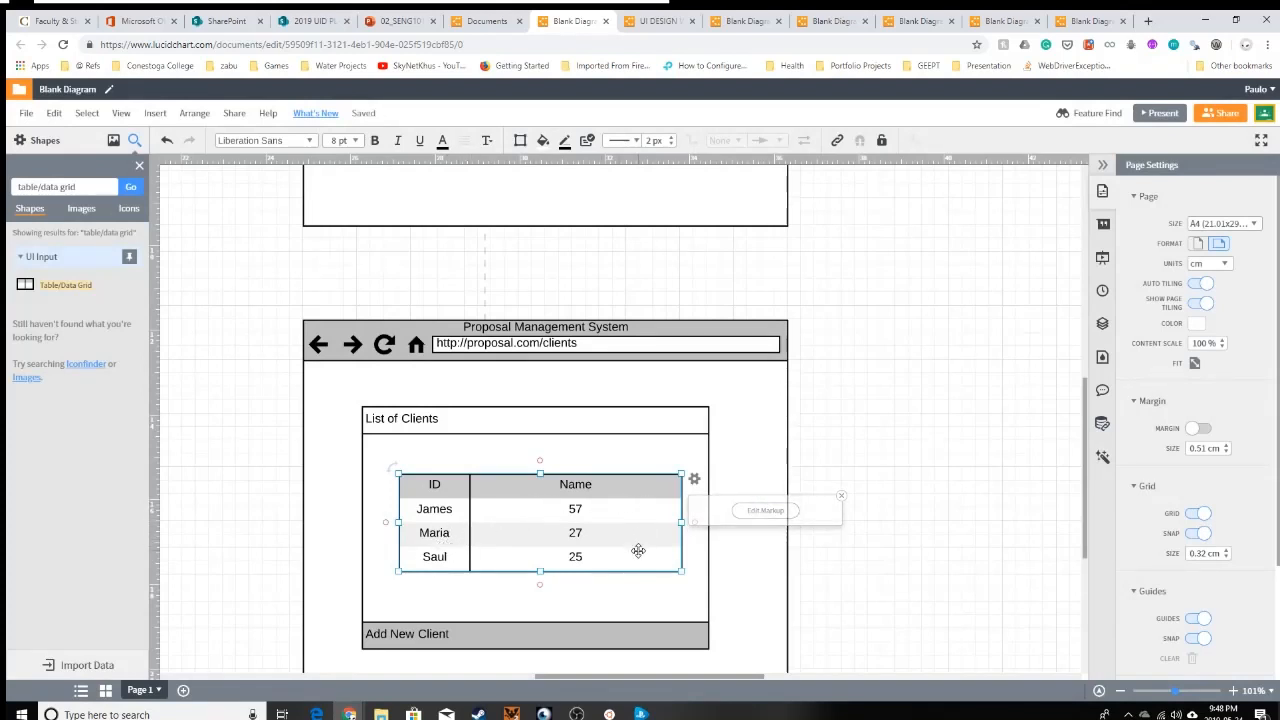
- Reopen the table's markup and replace the first-column values of the three data rows with 01, 02 and 03
left_click(766, 511)
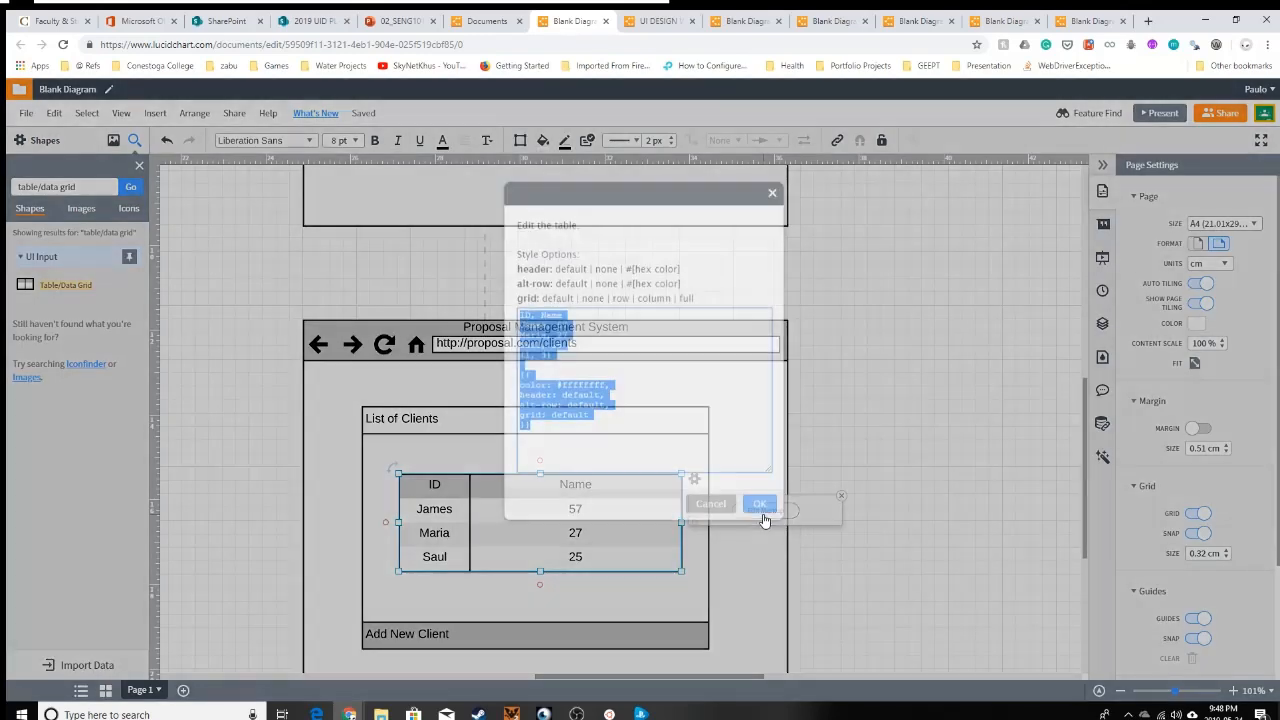
left_click(545, 326)
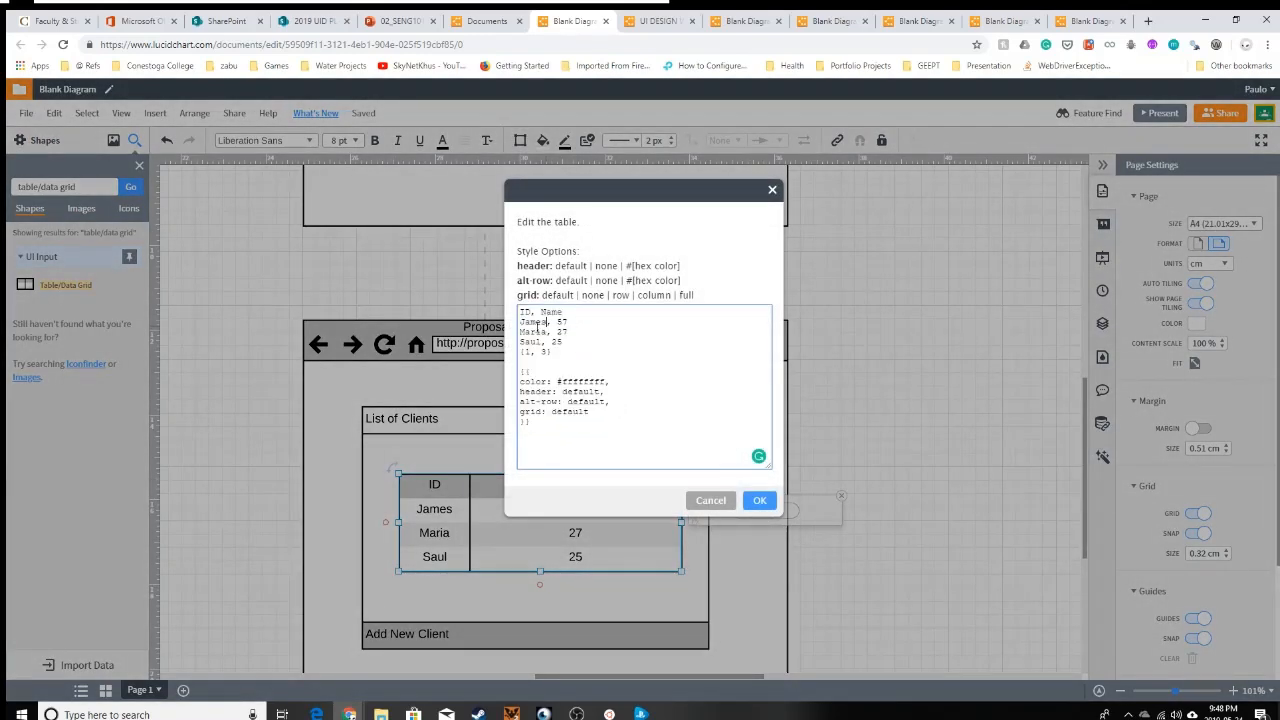
double_click(546, 322)
type("01")
key("BackSpace")
key("BackSpace")
key("BackSpace")
key("BackSpace")
key("BackSpace")
type("02")
key("BackSpace")
key("BackSpace")
key("BackSpace")
key("BackSpace")
type("03")
- Replace the ages in the three data rows with sample client first names
left_click(556, 323)
type("Maria")
left_click_drag(541, 331, 569, 334)
type("Jose")
left_click_drag(540, 342, 553, 342)
type("Marco")
- Left-align the Name column by changing its width setting to 3L and apply the table markup
left_click(549, 352)
type("L")
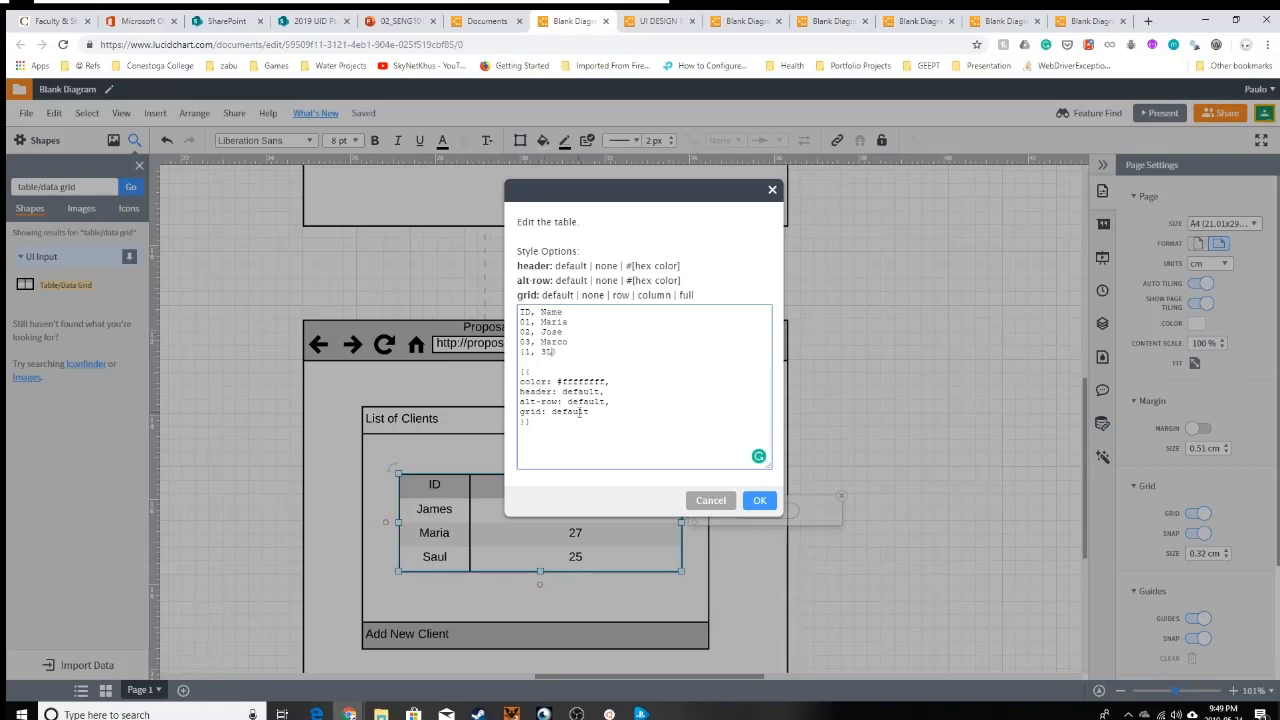
left_click(759, 500)
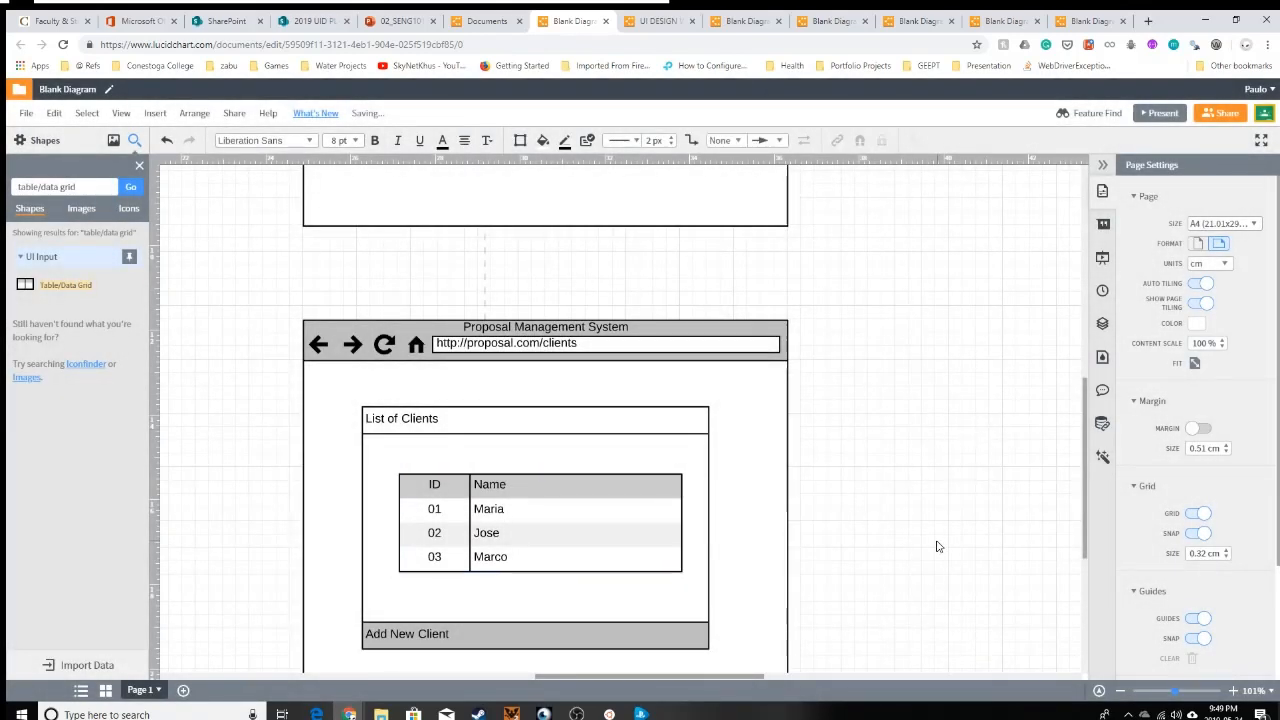
- Group the lower browser window together with its accordion and client table
scroll(888, 495, "down", 2)
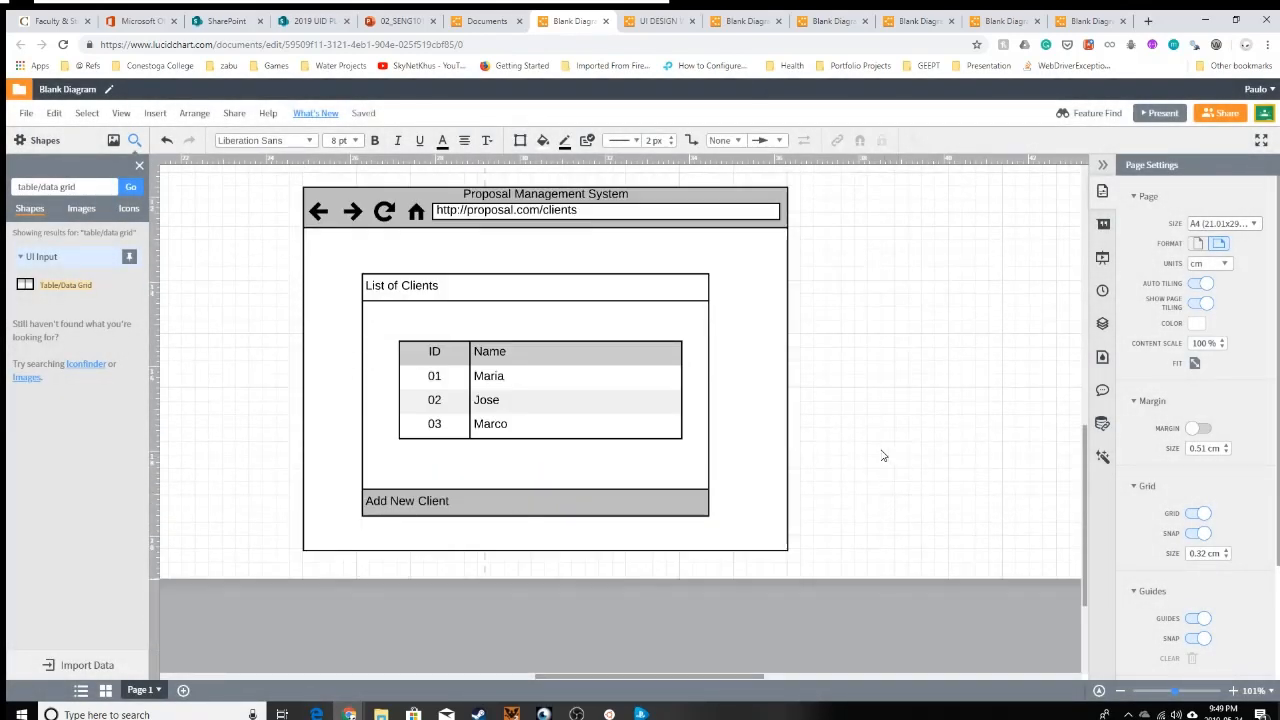
scroll(867, 443, "down", 3)
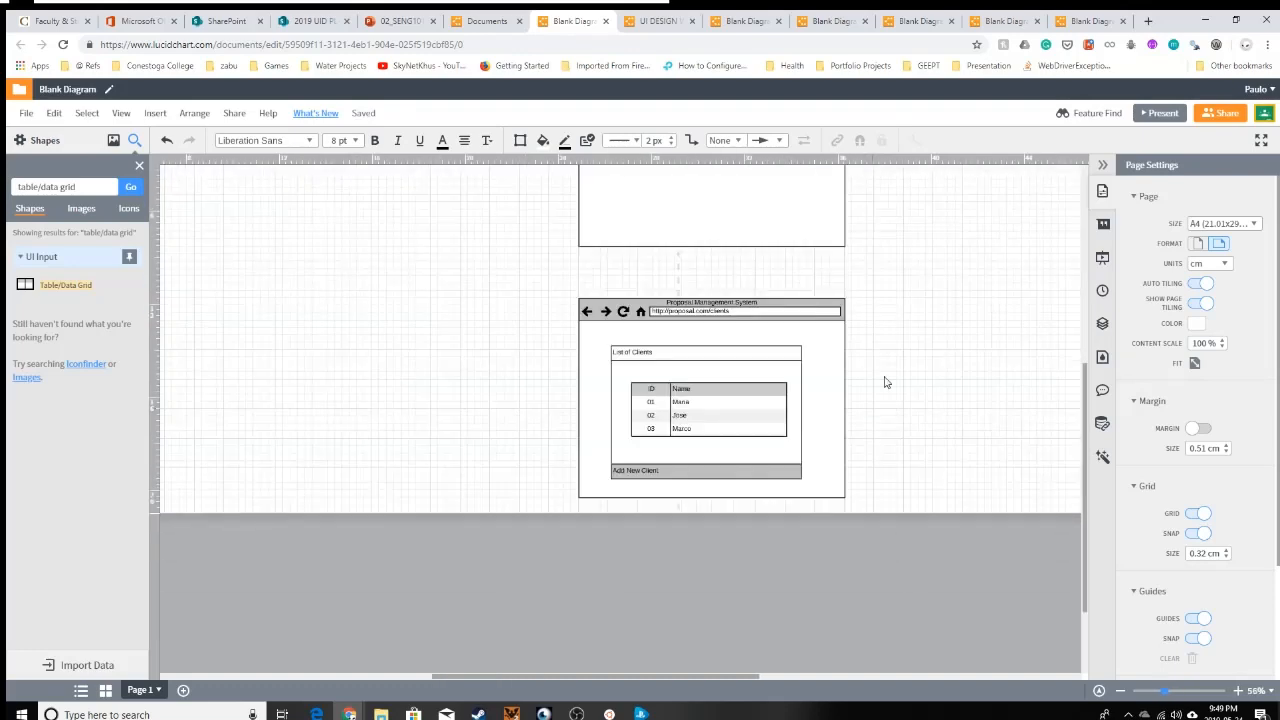
scroll(1016, 297, "up", 2)
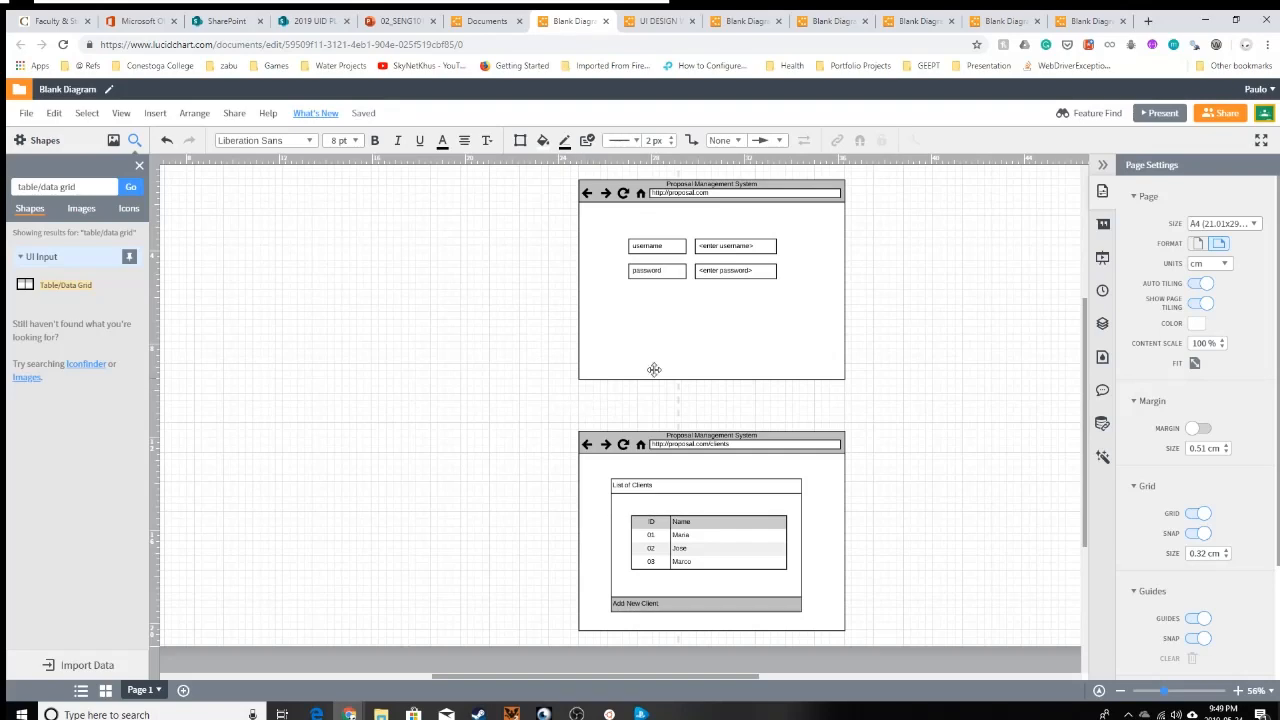
left_click(677, 592)
left_click_drag(891, 395, 517, 624)
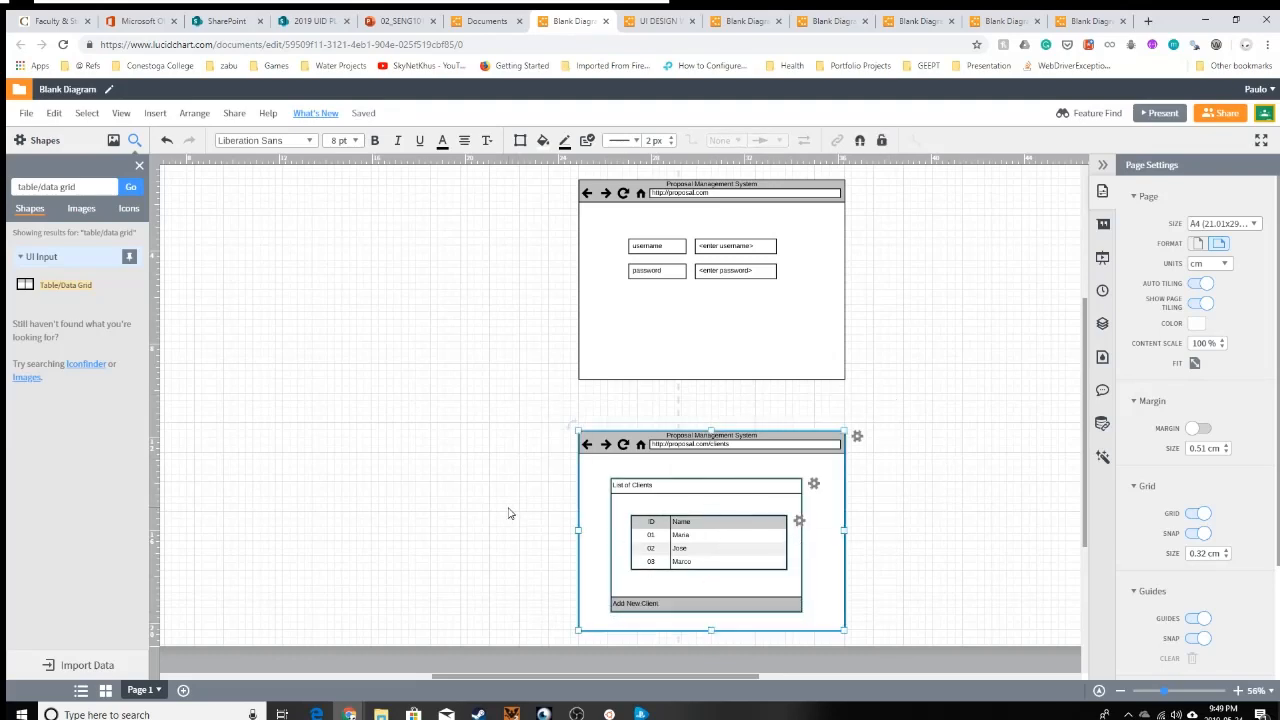
right_click(728, 483)
mouse_move(795, 292)
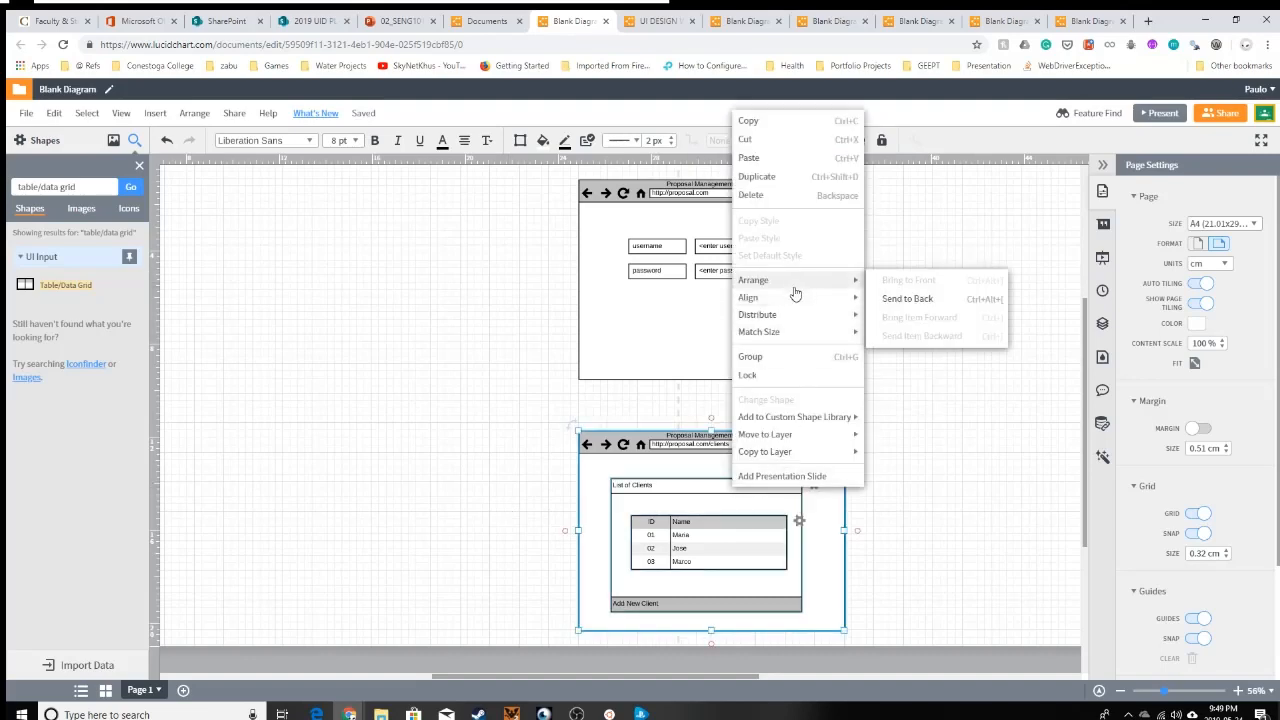
left_click(810, 358)
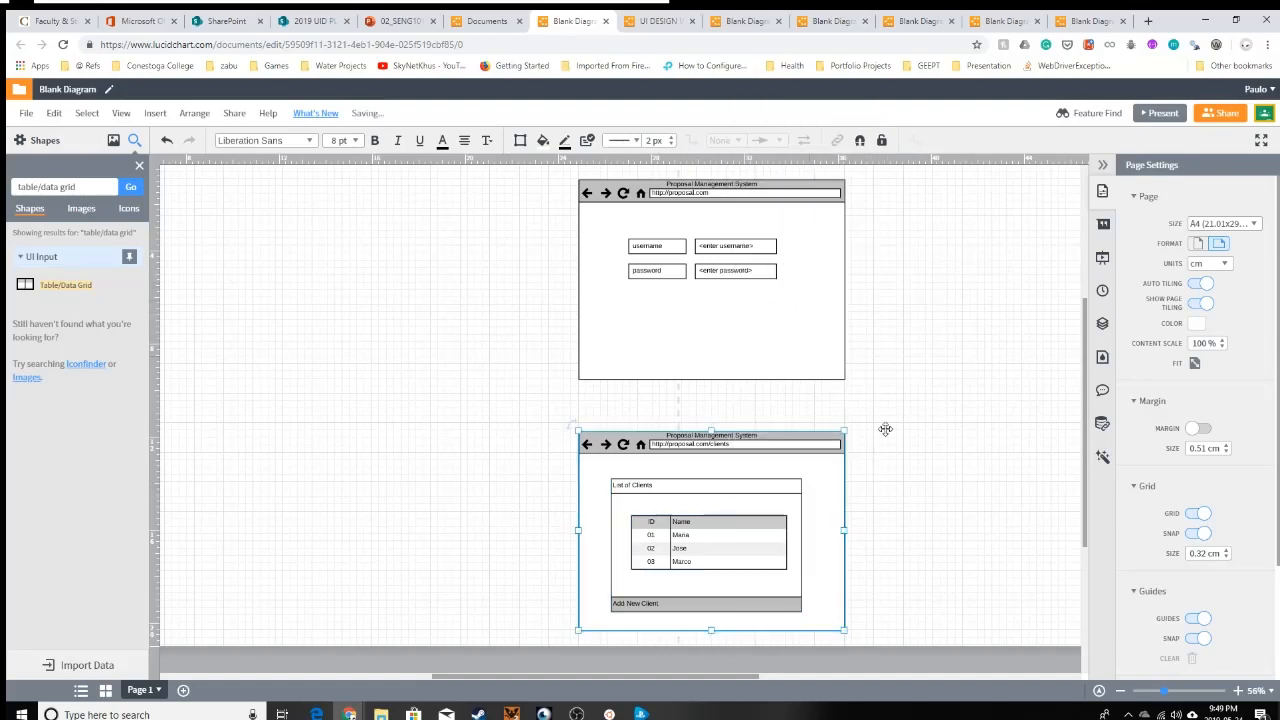
key("ctrl+s")
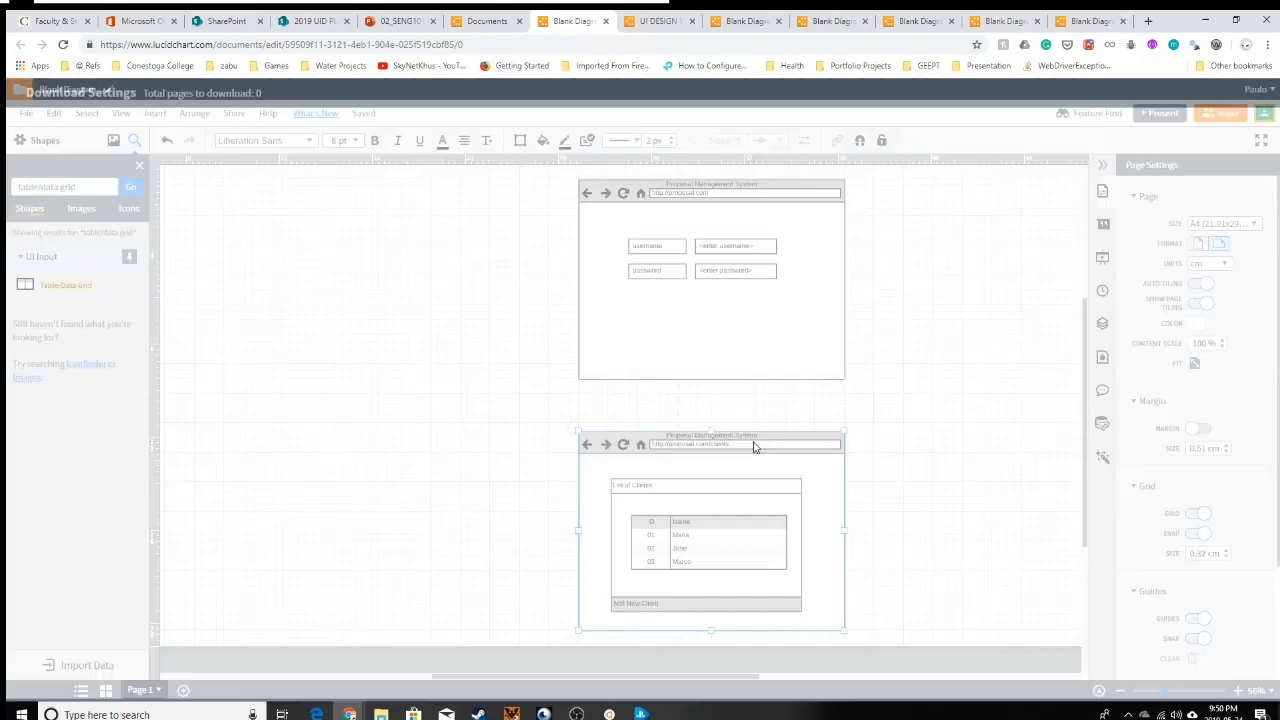
key("Escape")
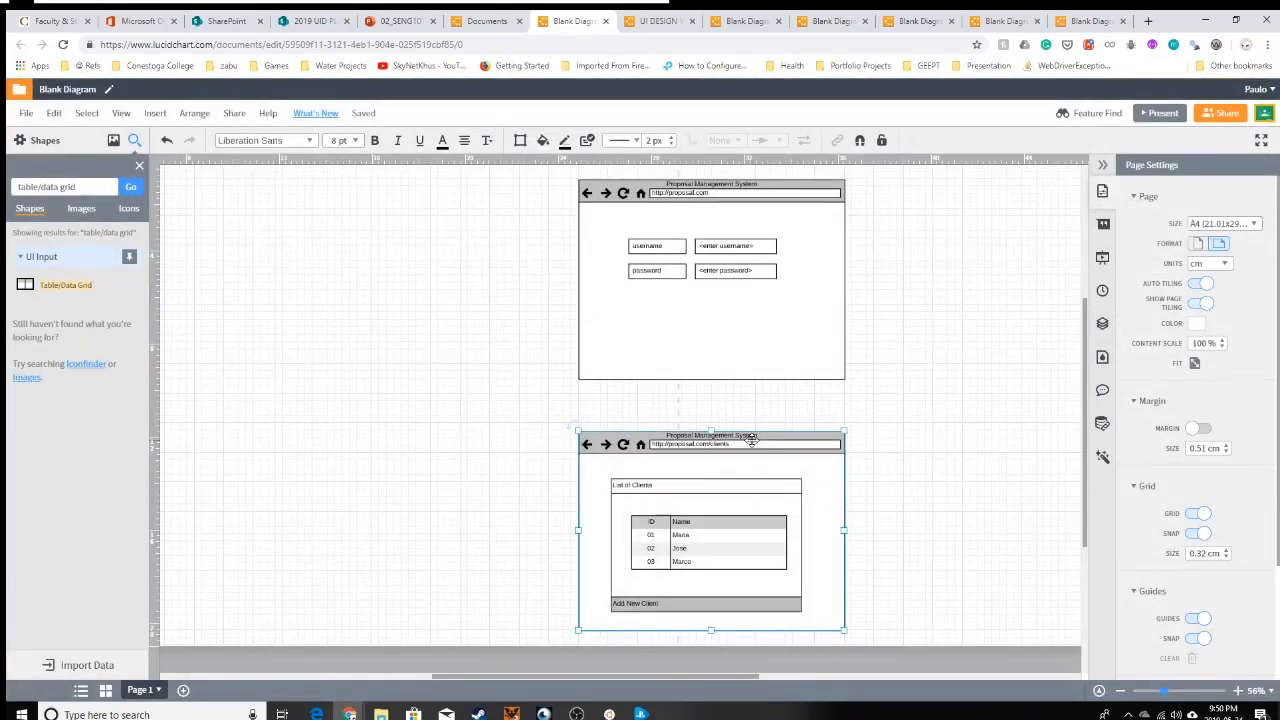
right_click(752, 444)
mouse_move(753, 446)
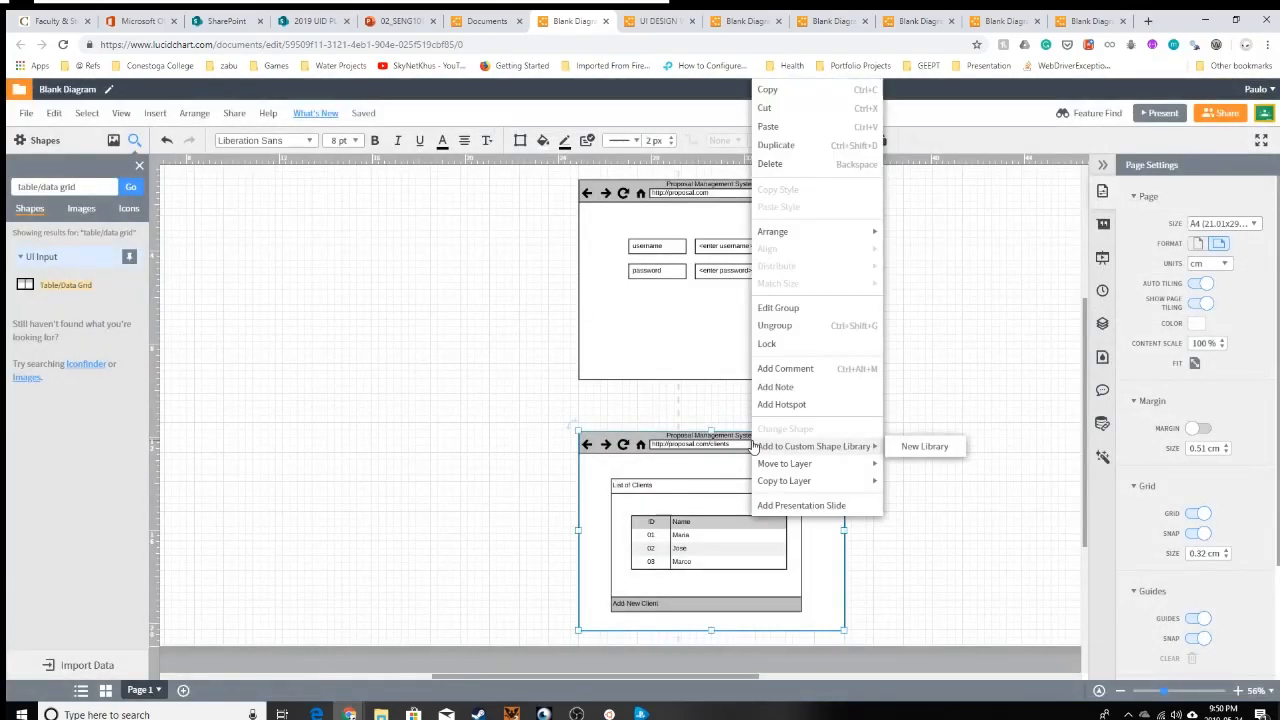
left_click(653, 448)
left_click(653, 448)
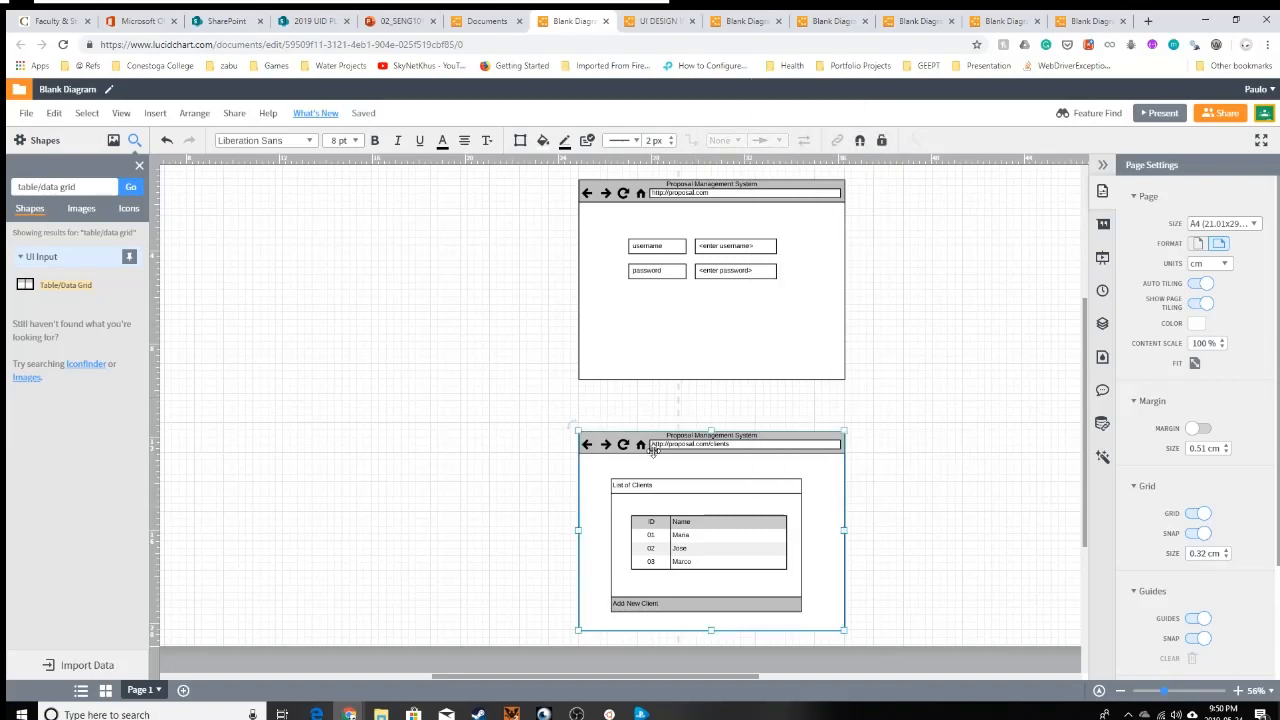
- Duplicate the grouped client list screen and arrange the two copies side by side below the login screen
left_click(460, 434)
left_click(682, 440)
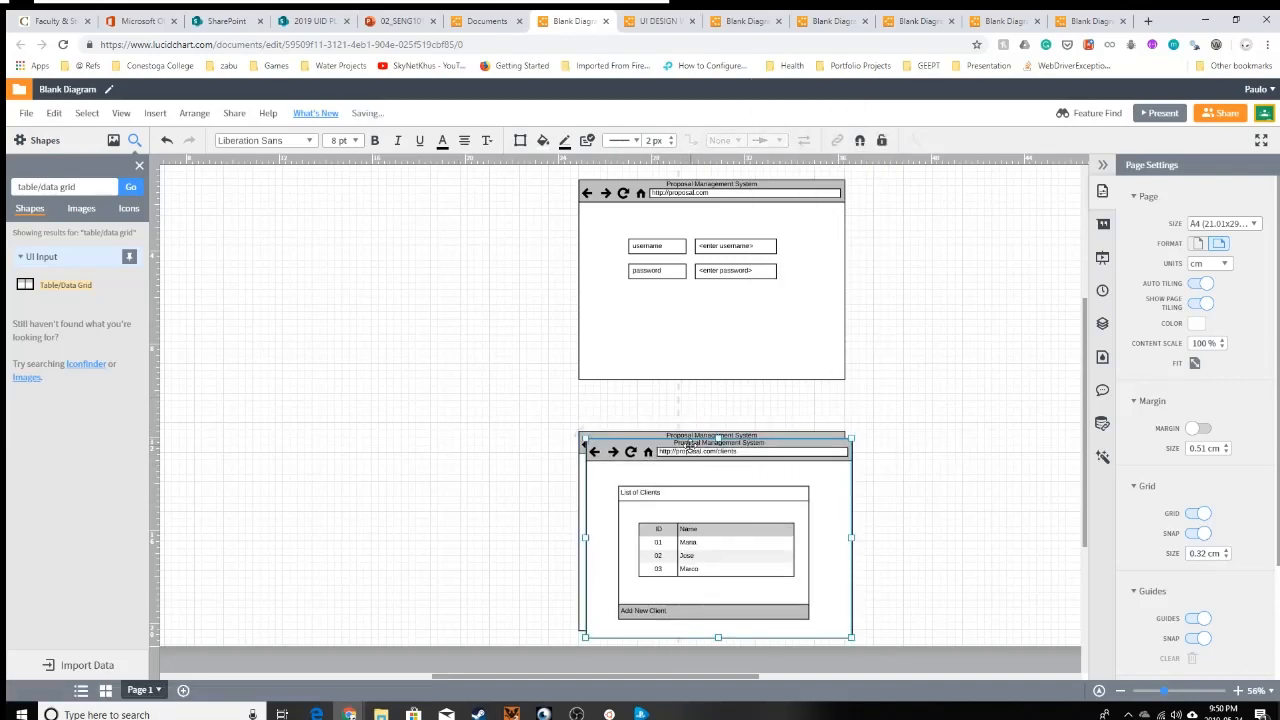
left_click_drag(682, 440, 848, 438)
left_click_drag(504, 431, 583, 428)
left_click_drag(746, 438, 772, 450)
left_click_drag(584, 437, 585, 449)
left_click(876, 398)
- Ungroup the right-hand copy of the client list screen
scroll(907, 531, "up", 2)
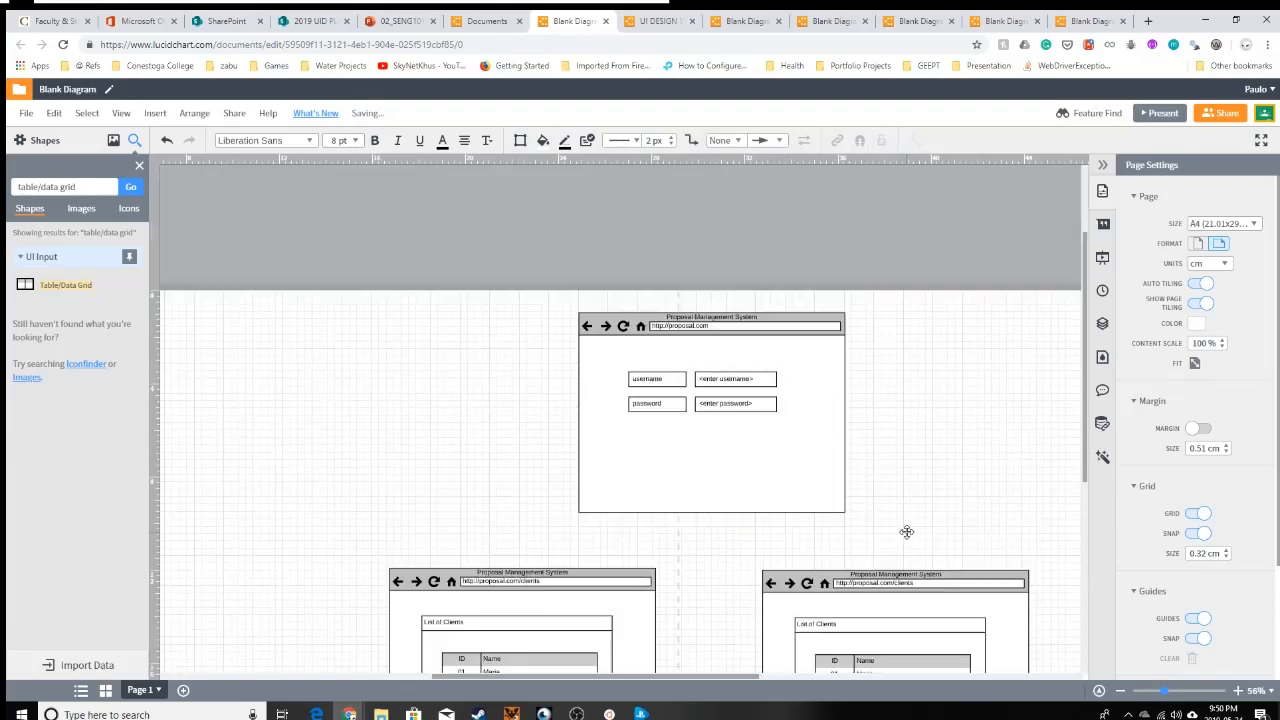
scroll(907, 532, "down", 3)
scroll(907, 531, "down", 1)
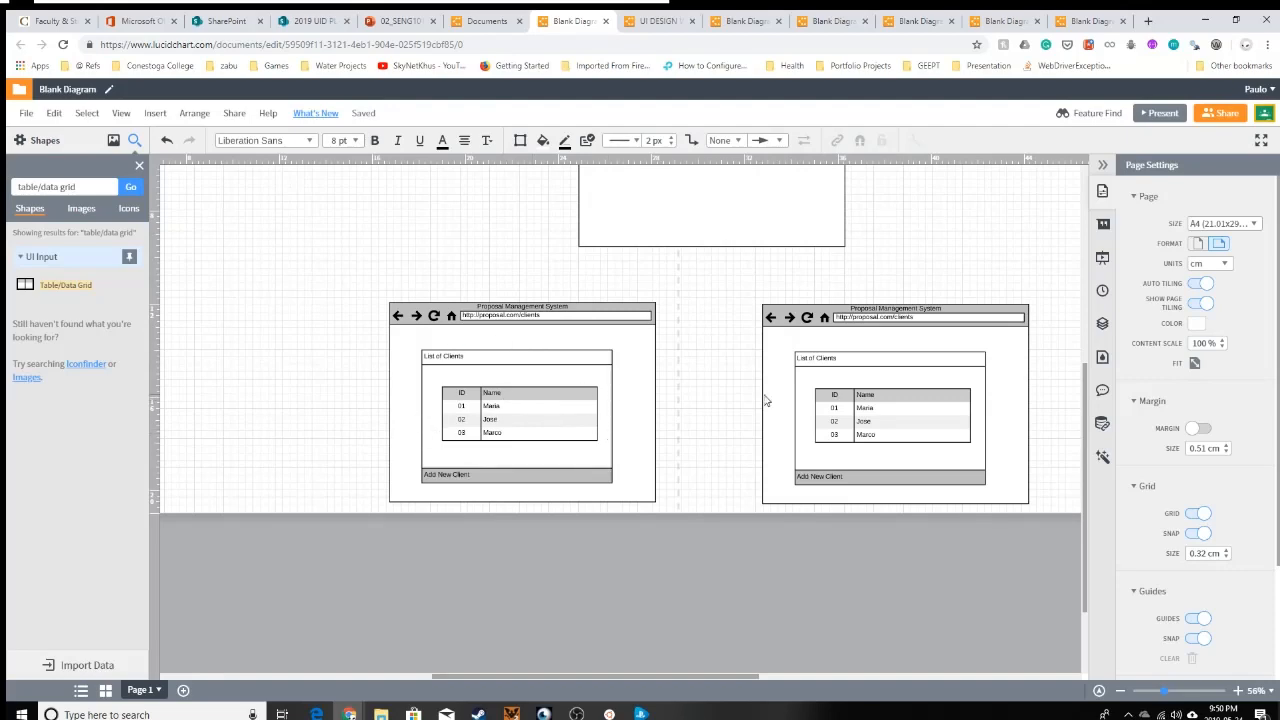
left_click(889, 404)
right_click(889, 403)
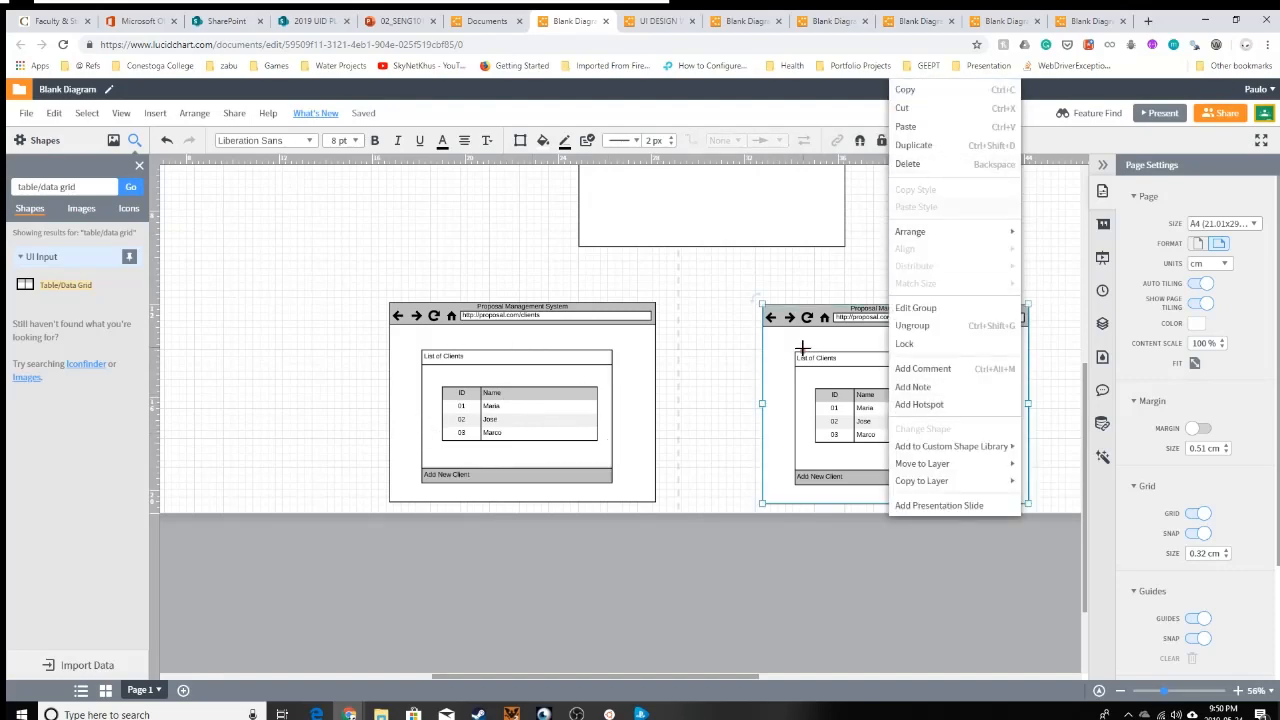
left_click(912, 325)
scroll(1068, 432, "up", 1)
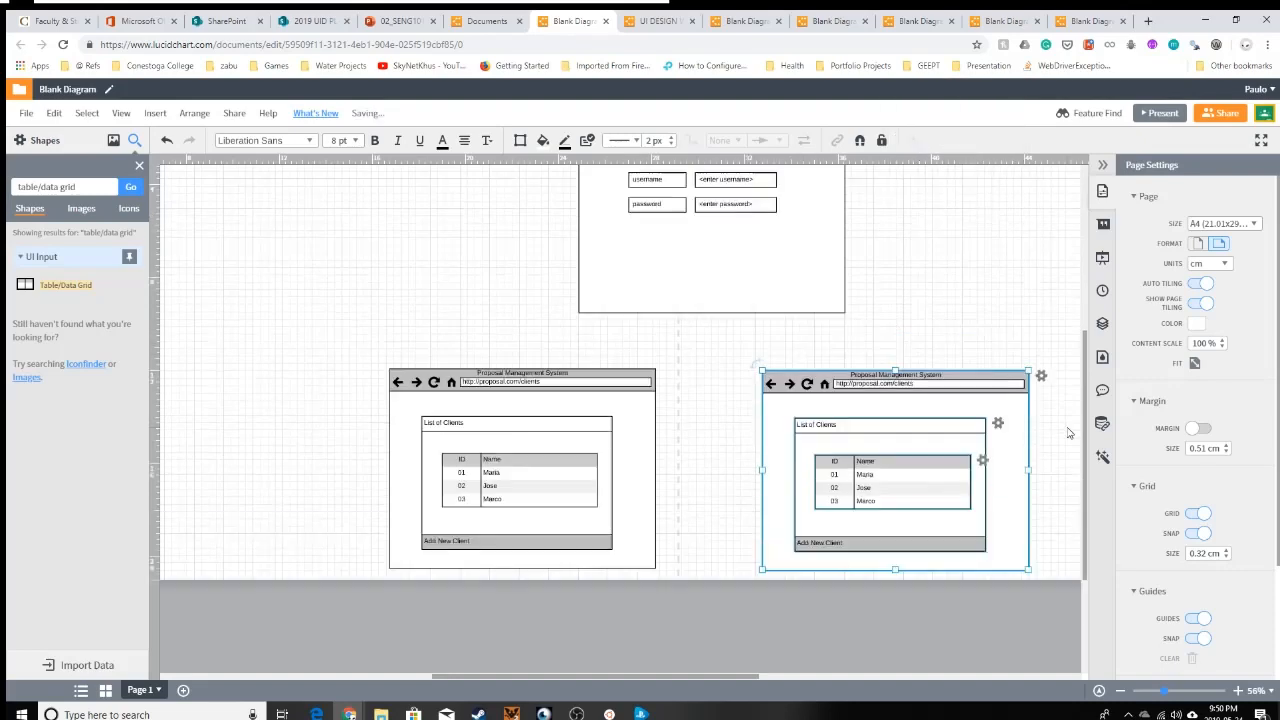